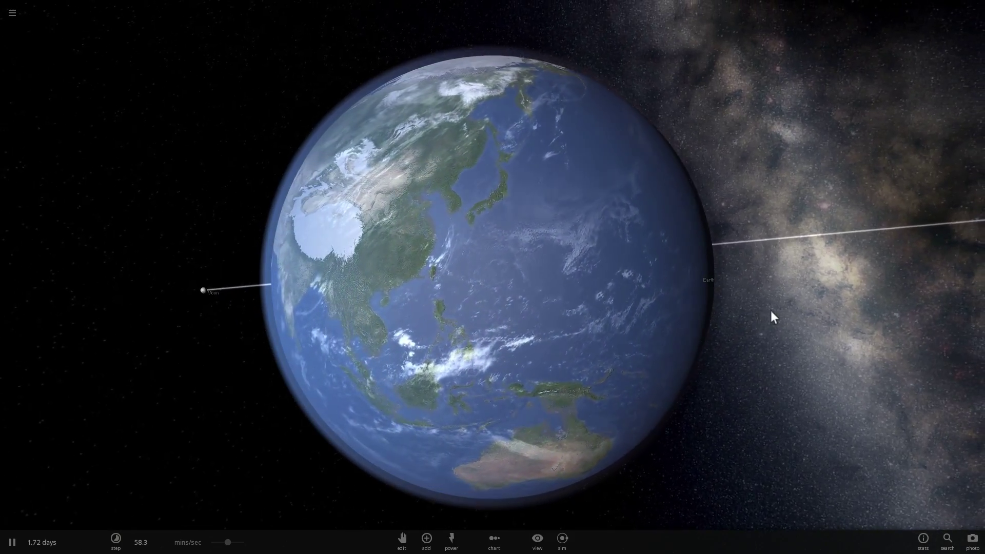
- Examine the rotating Earth from several angles and distances, including its oceans, continents and night side
scroll(717, 323, "up", 3)
scroll(697, 326, "down", 5)
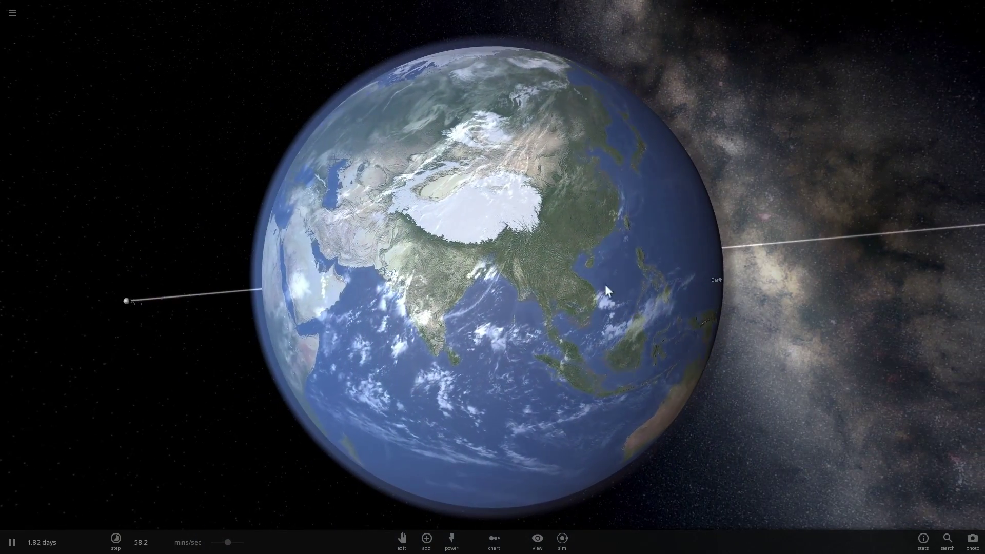
left_click_drag(563, 310, 565, 285)
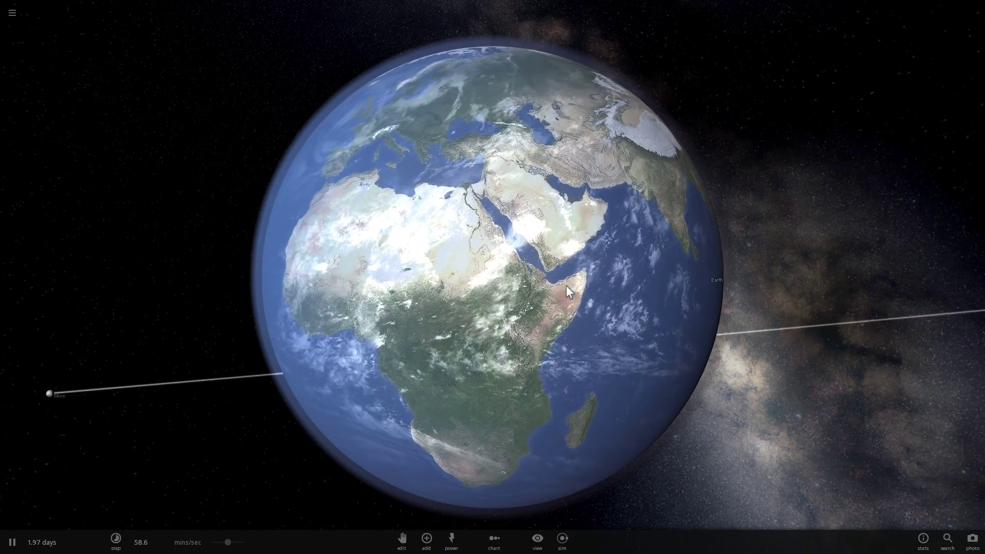
left_click_drag(573, 291, 579, 297)
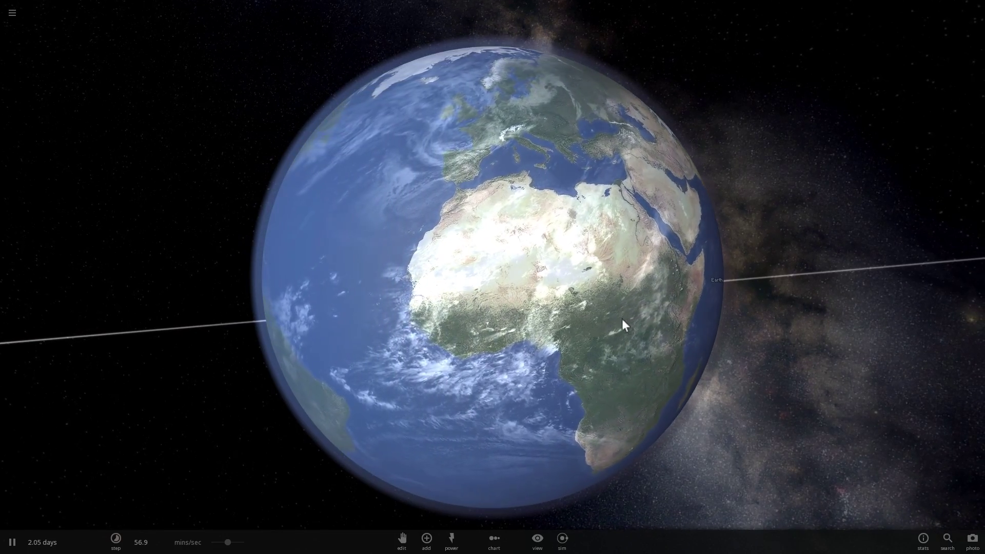
left_click_drag(765, 304, 707, 309)
scroll(772, 306, "down", 5)
scroll(719, 306, "up", 5)
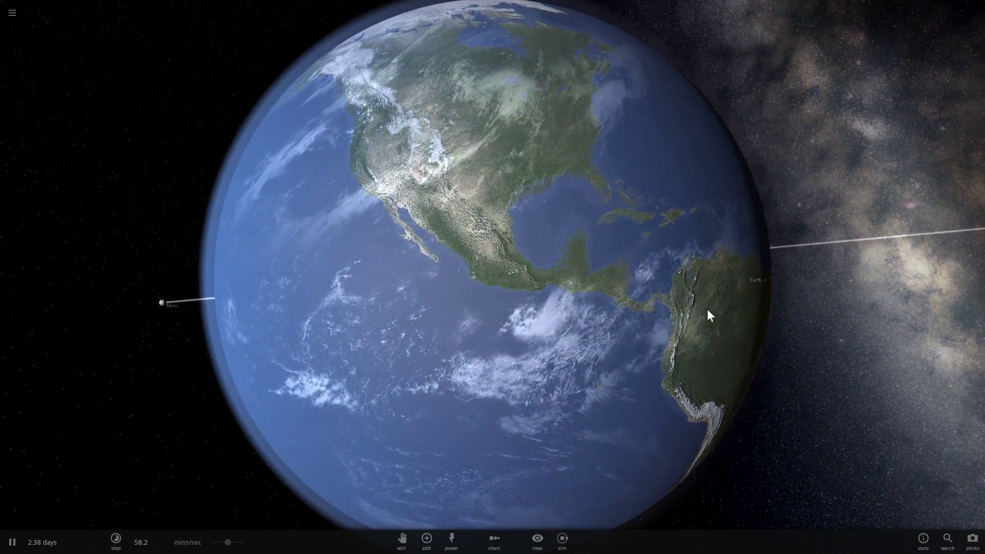
scroll(707, 309, "down", 3)
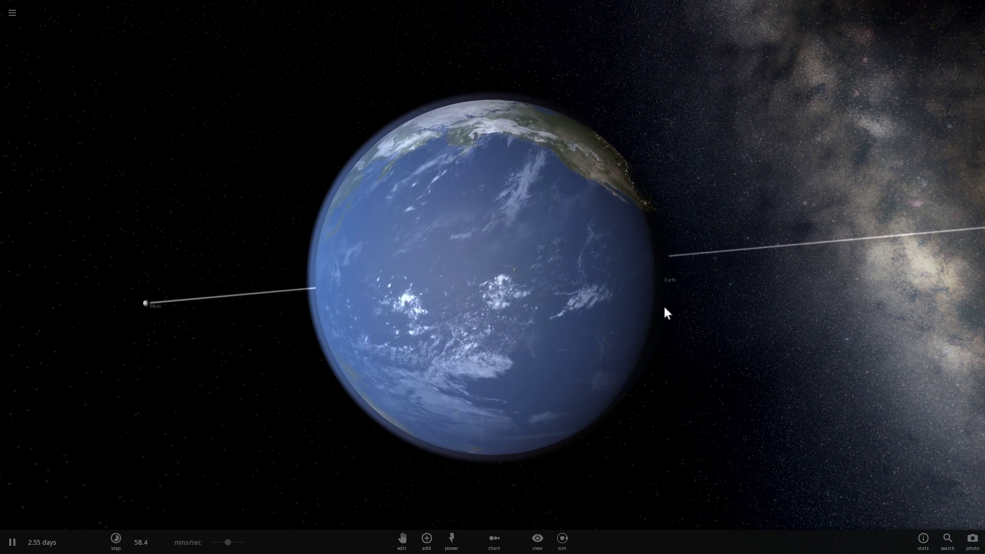
right_click_drag(661, 306, 660, 296)
left_click_drag(677, 303, 651, 306)
right_click_drag(650, 301, 642, 301)
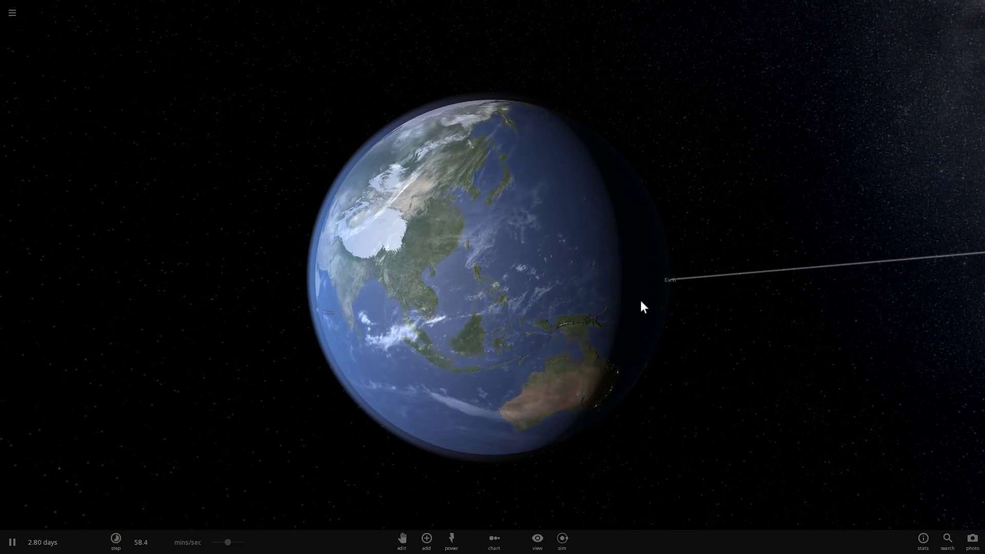
scroll(590, 298, "up", 5)
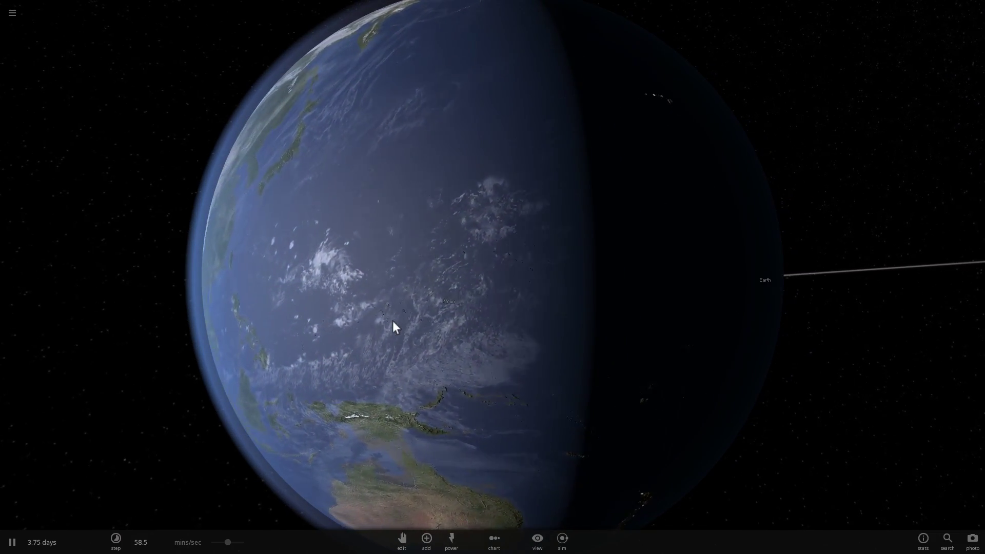
scroll(390, 322, "down", 4)
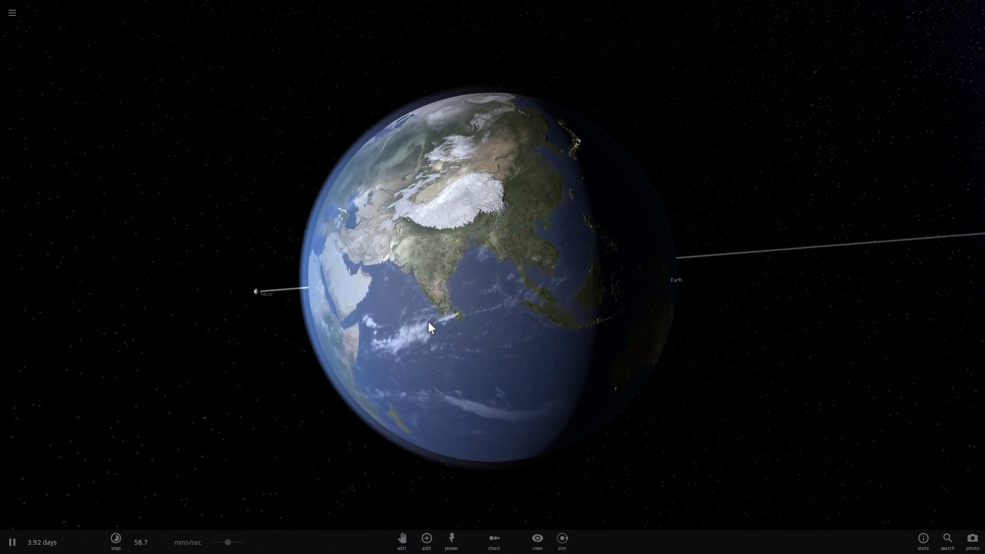
scroll(427, 321, "up", 4)
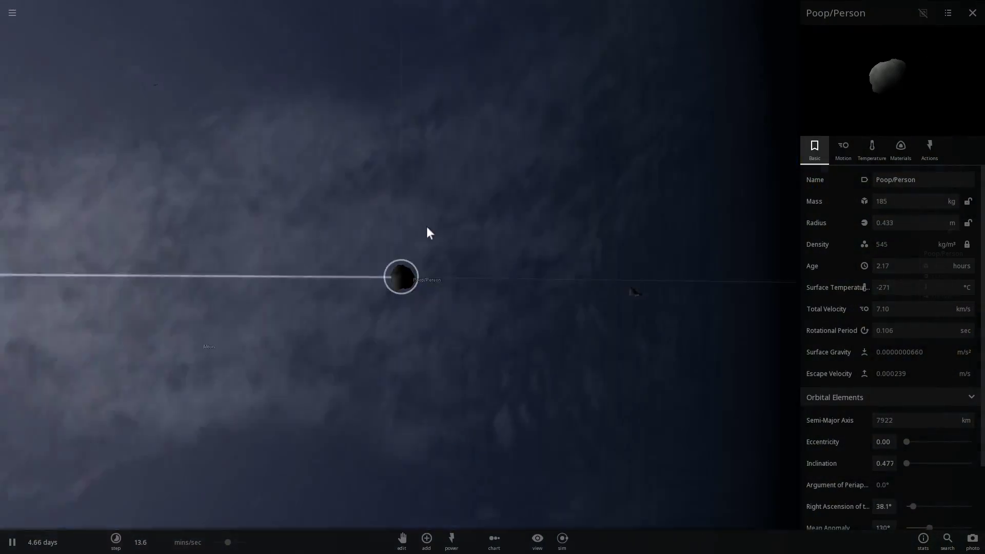
- Slow the simulation to about 5.58 mins/sec while following the Poop/Person object in orbit around Earth
scroll(450, 252, "up", 5)
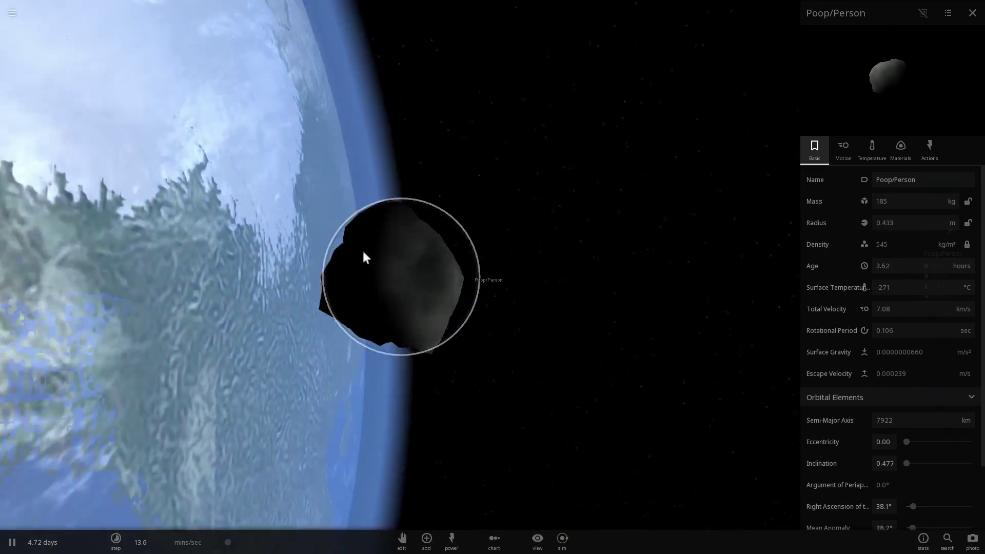
key("space")
left_click_drag(226, 542, 220, 543)
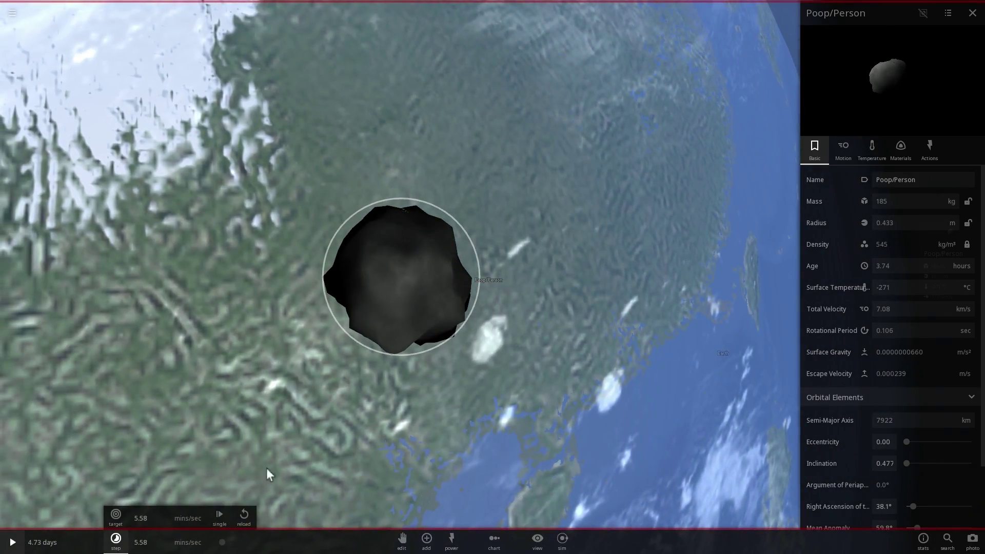
key("space")
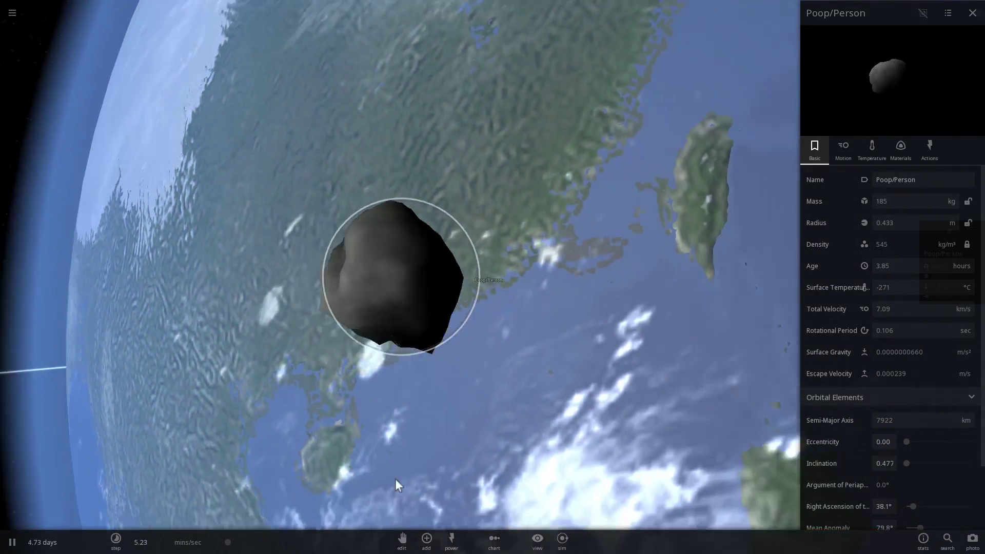
- Compare a Soccer Ball and a Basketball from the human-scale objects with the Poop/Person object in Orbit mode
left_click(426, 538)
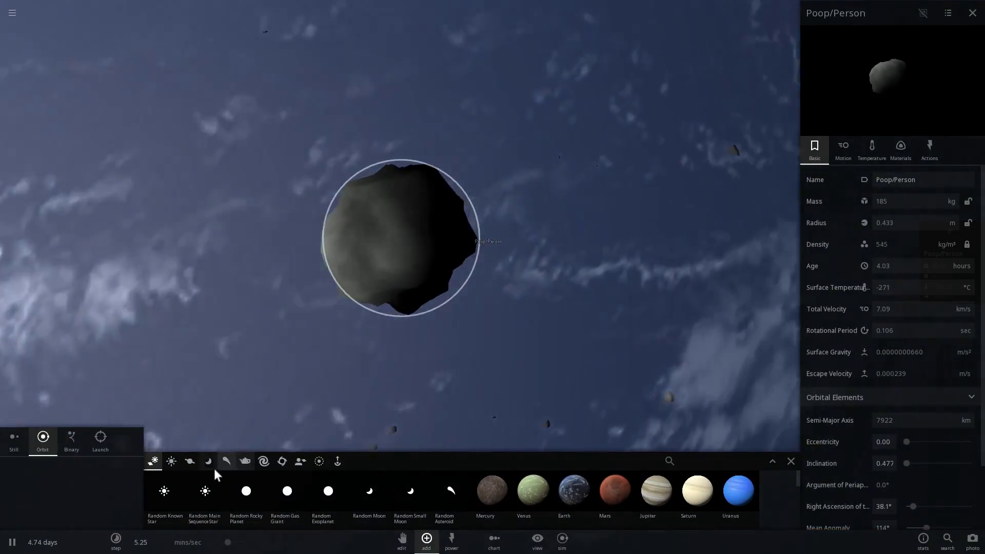
left_click(225, 461)
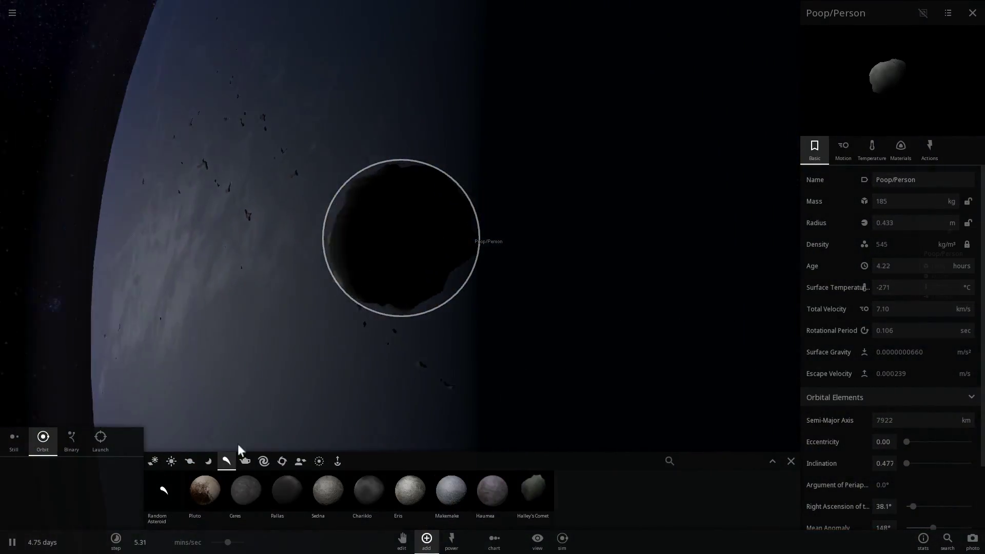
left_click(244, 461)
left_click(327, 490)
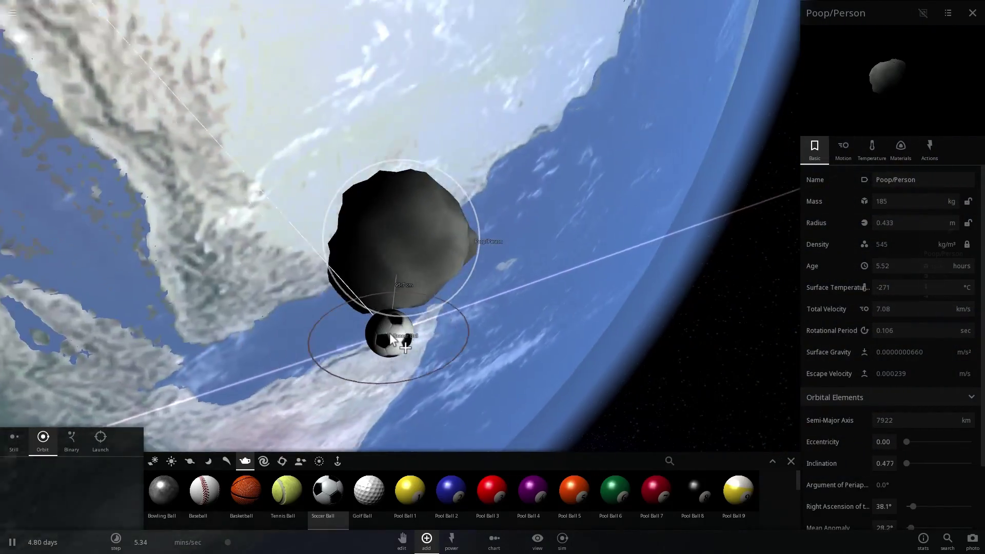
left_click(246, 491)
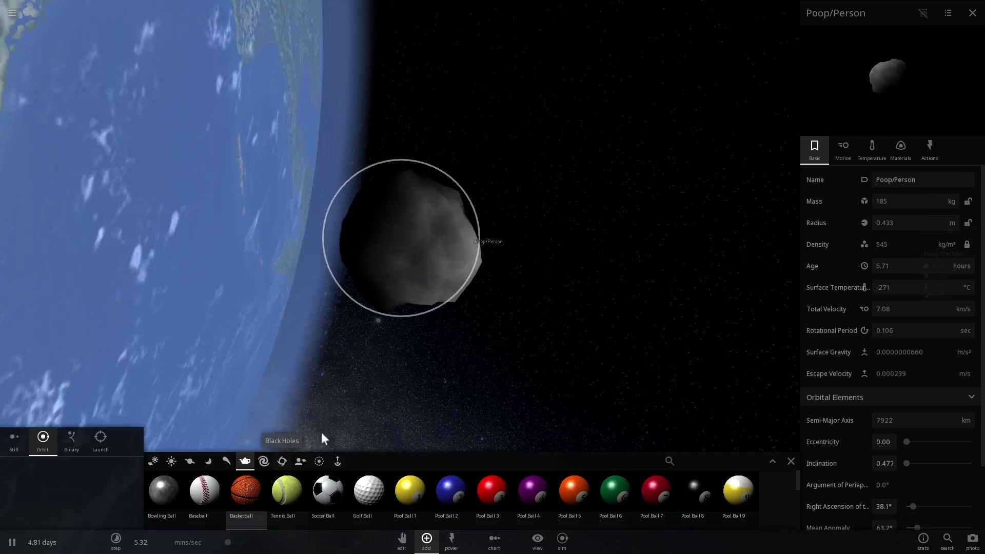
left_click(457, 321)
- Inspect the Poop/Person object and Earth's surface behind it from different angles and distances
right_click_drag(457, 322, 320, 269)
right_click_drag(444, 265, 348, 245)
scroll(409, 236, "up", 3)
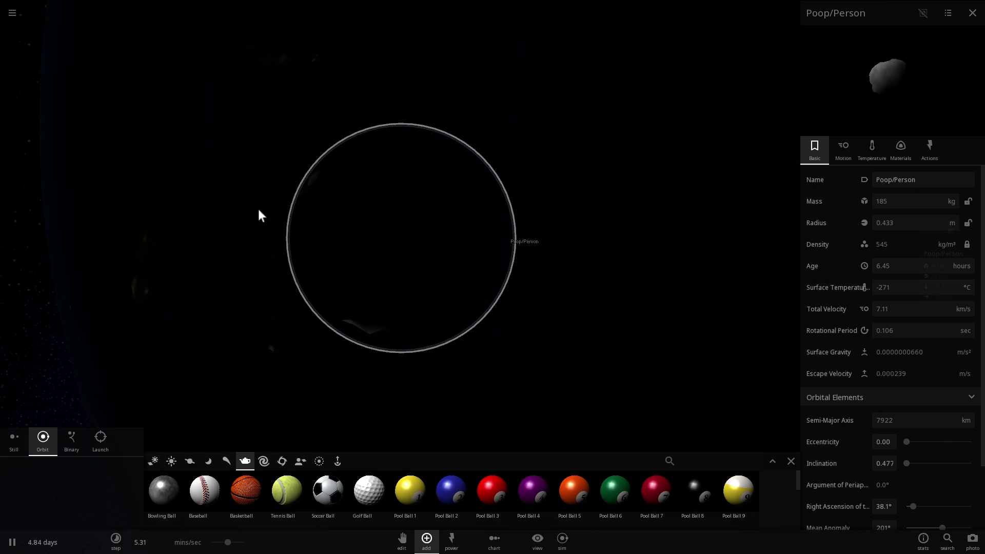
scroll(380, 214, "down", 3)
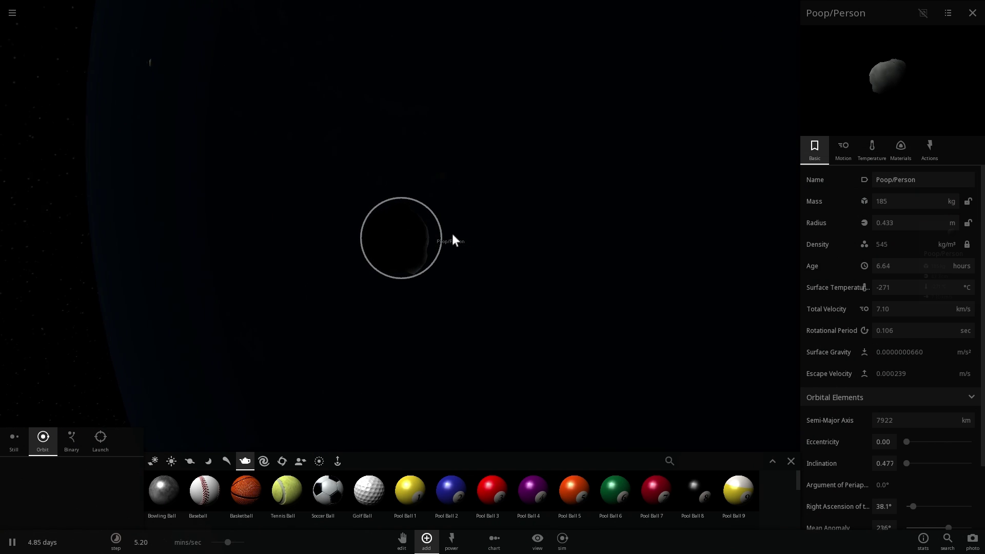
scroll(454, 235, "up", 5)
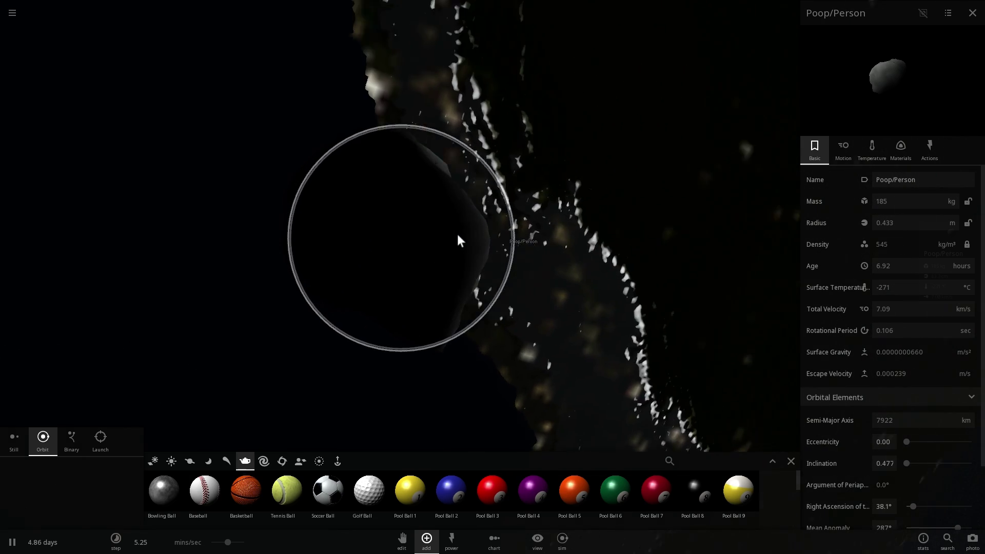
scroll(457, 242, "down", 3)
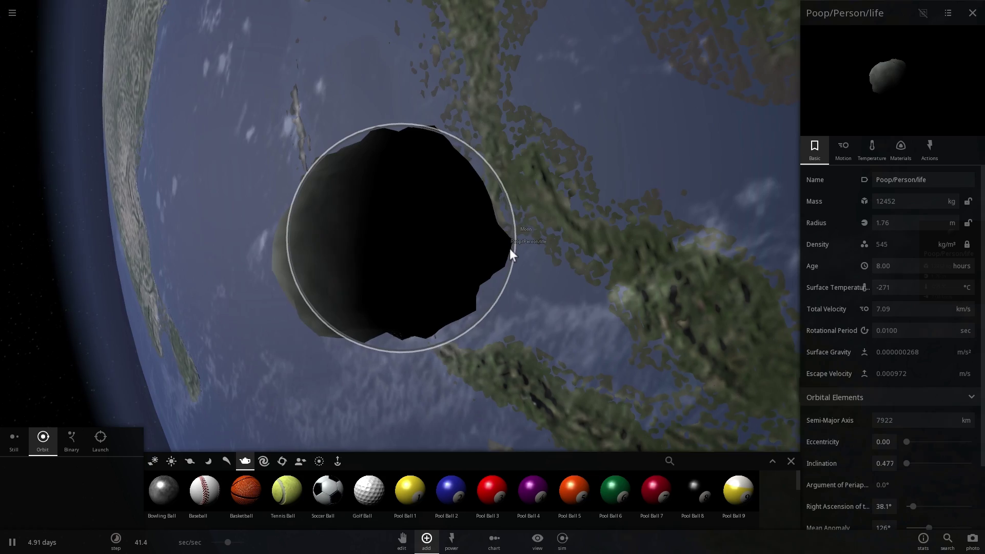
- Add a Basketball in Orbit mode beside the Poop/Person/life object for a size comparison
left_click(255, 483)
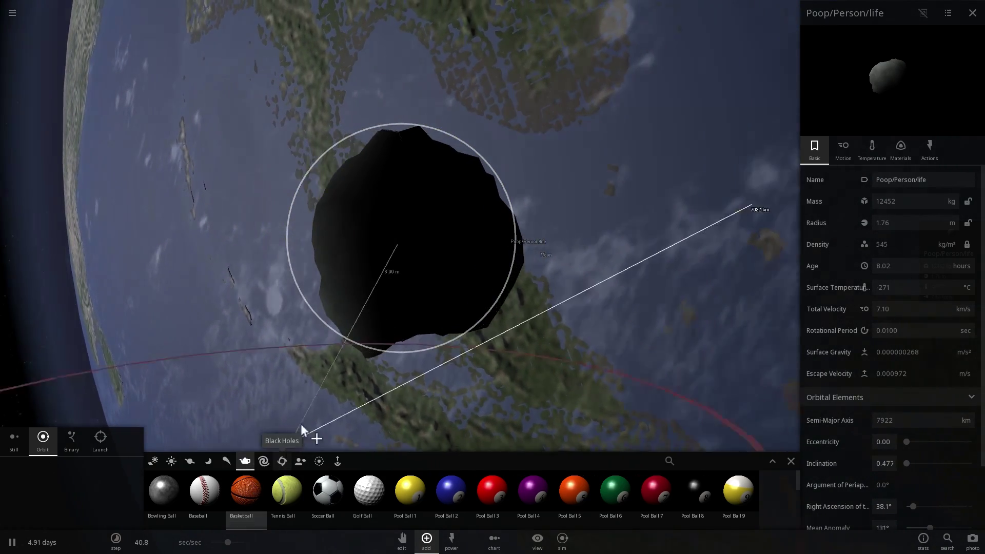
right_click_drag(349, 291, 327, 309)
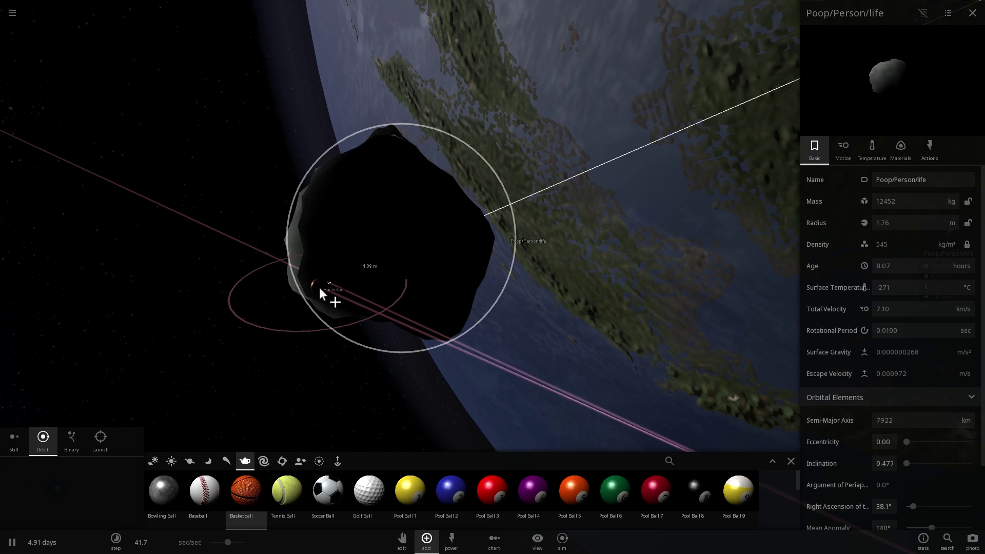
left_click(315, 300)
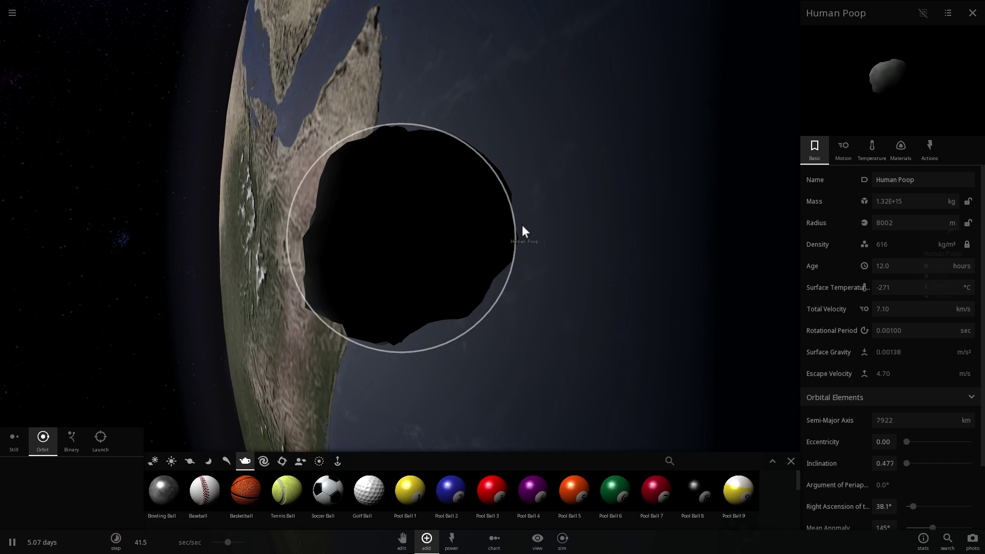
- Set the simulation speed to about 4.23 sec/sec while following the Human Poop object around Earth
right_click_drag(522, 224, 402, 204)
right_click_drag(467, 206, 474, 226)
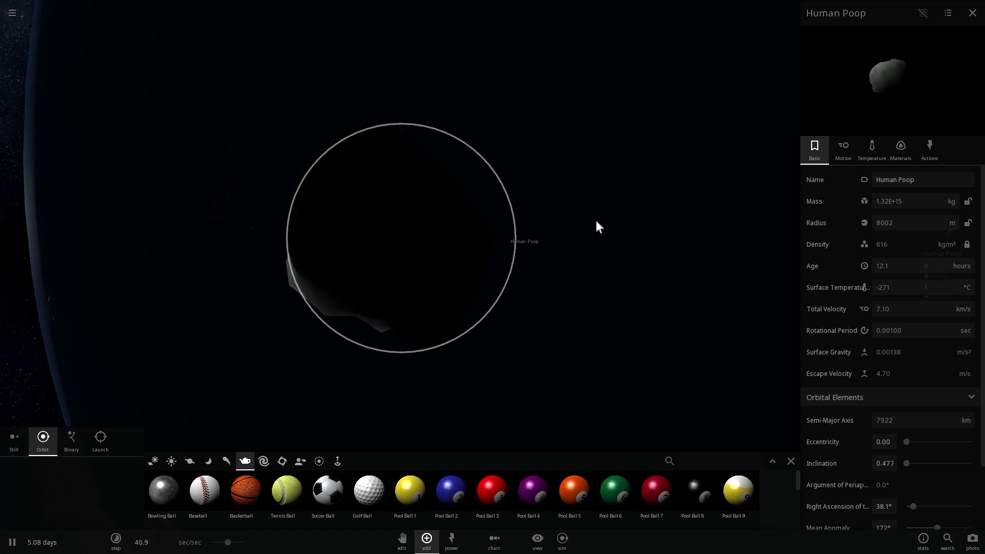
scroll(558, 200, "down", 5)
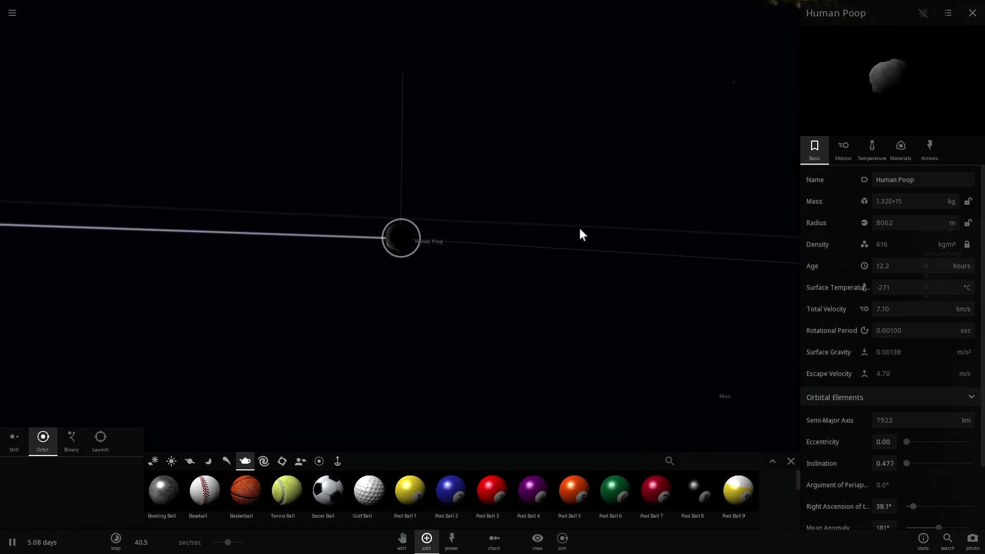
scroll(597, 241, "up", 5)
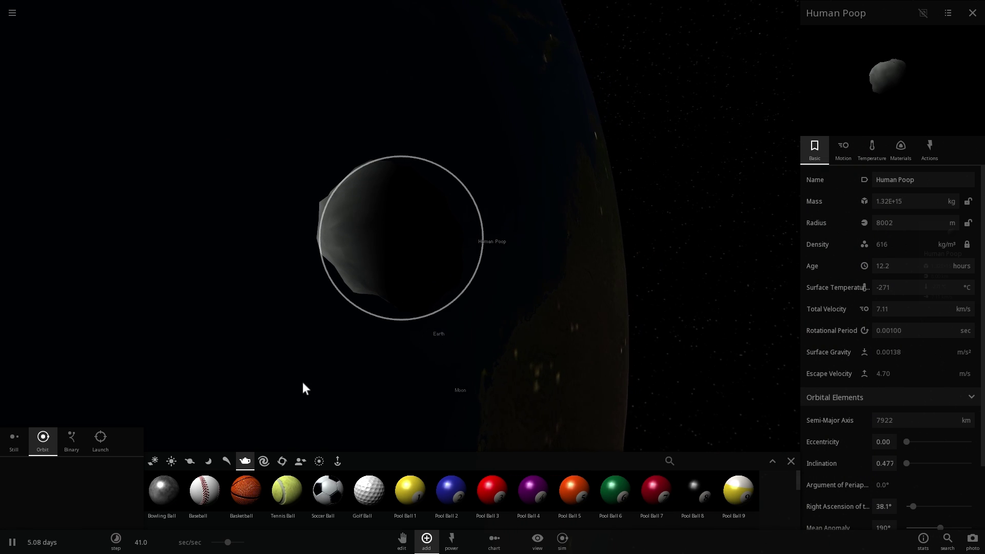
right_click_drag(466, 307, 424, 312)
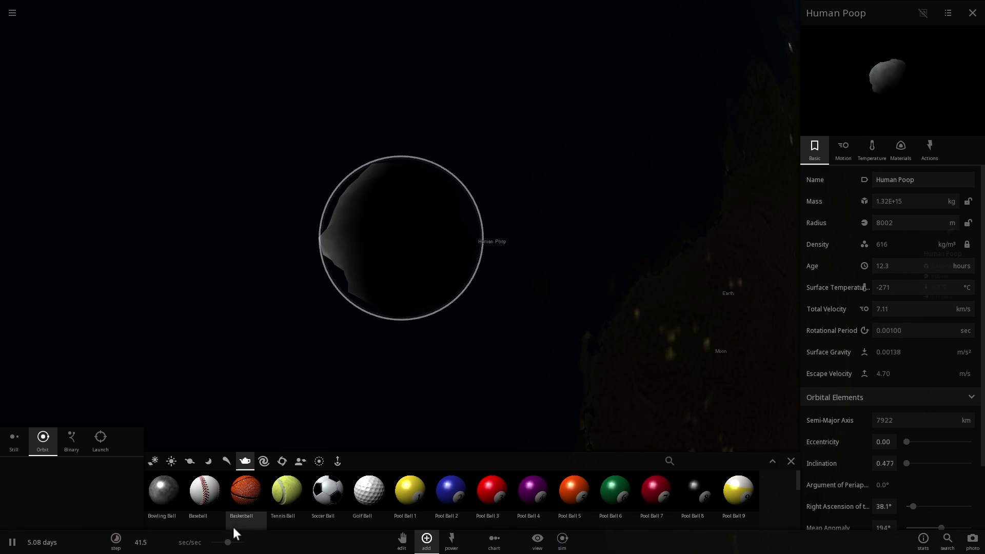
left_click_drag(231, 542, 238, 544)
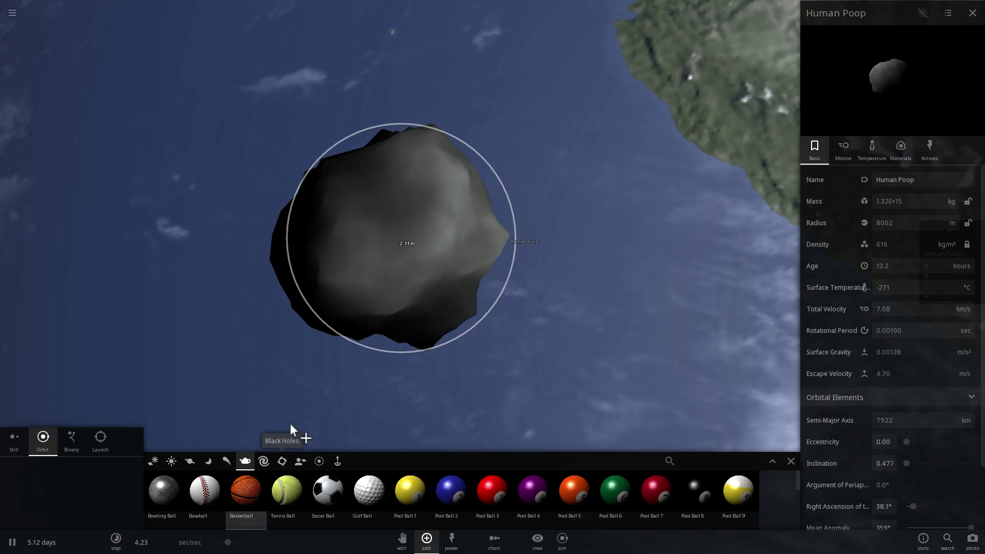
left_click(250, 488)
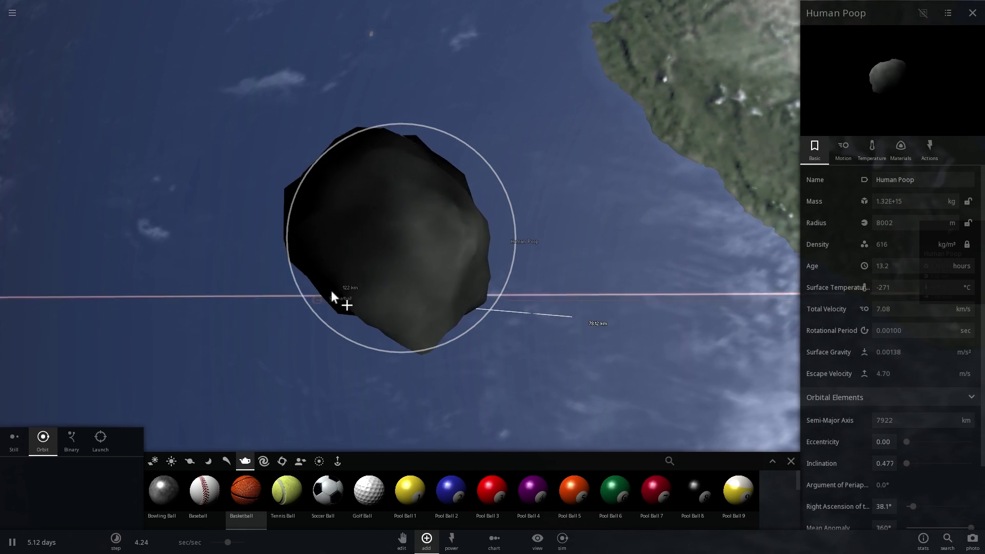
right_click_drag(349, 272, 314, 306)
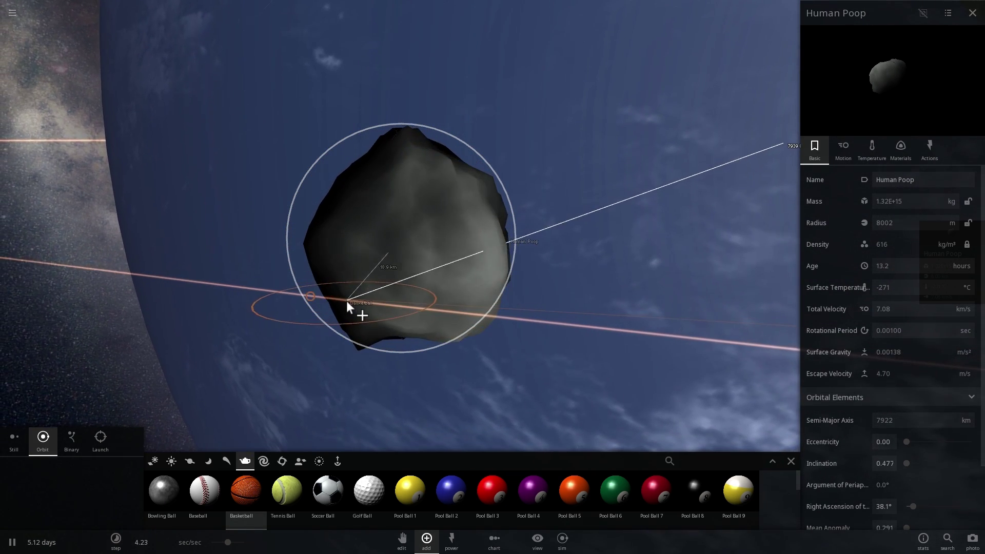
right_click(376, 299)
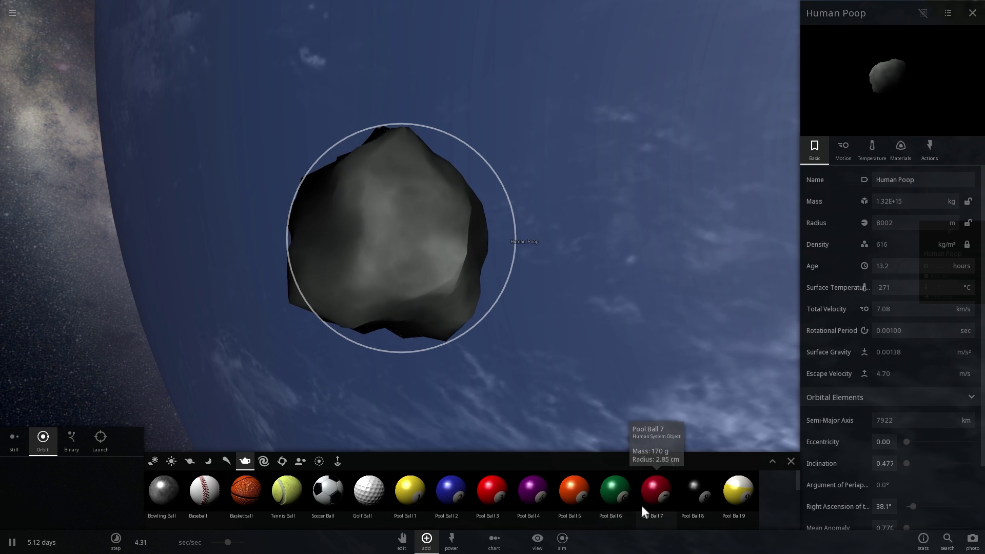
- Add the Third Stage of Apollo 12 in Orbit mode in front of the Human Poop object
scroll(641, 506, "down", 5)
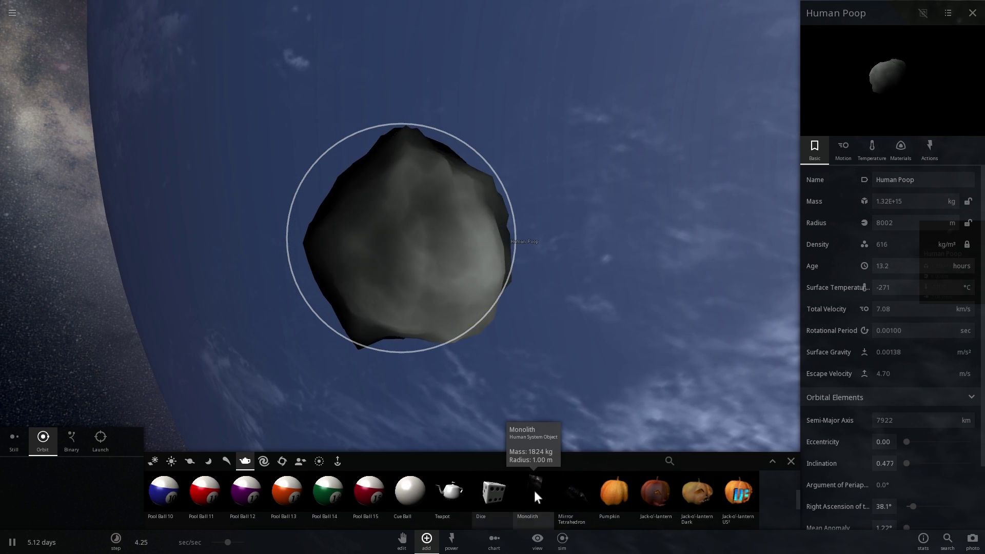
scroll(526, 488, "down", 5)
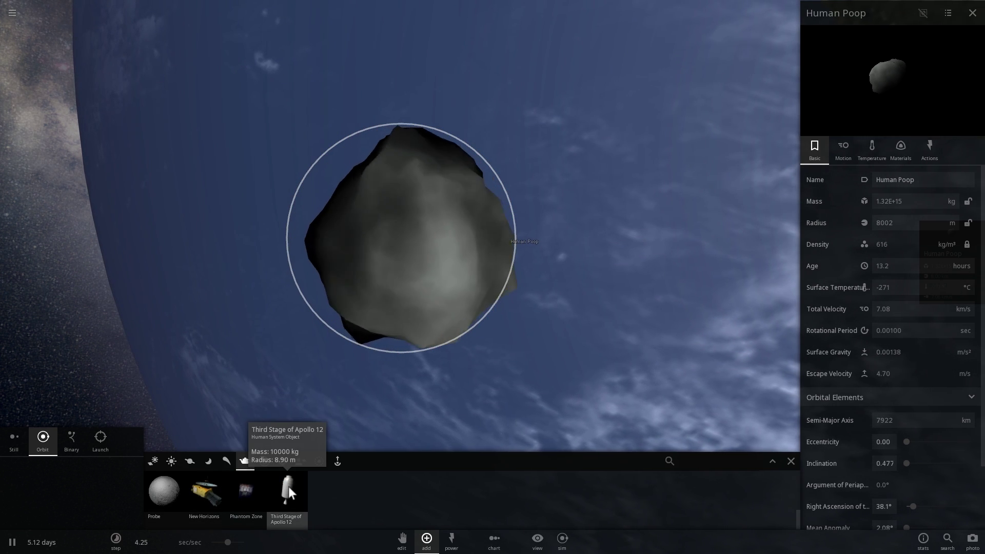
left_click(288, 486)
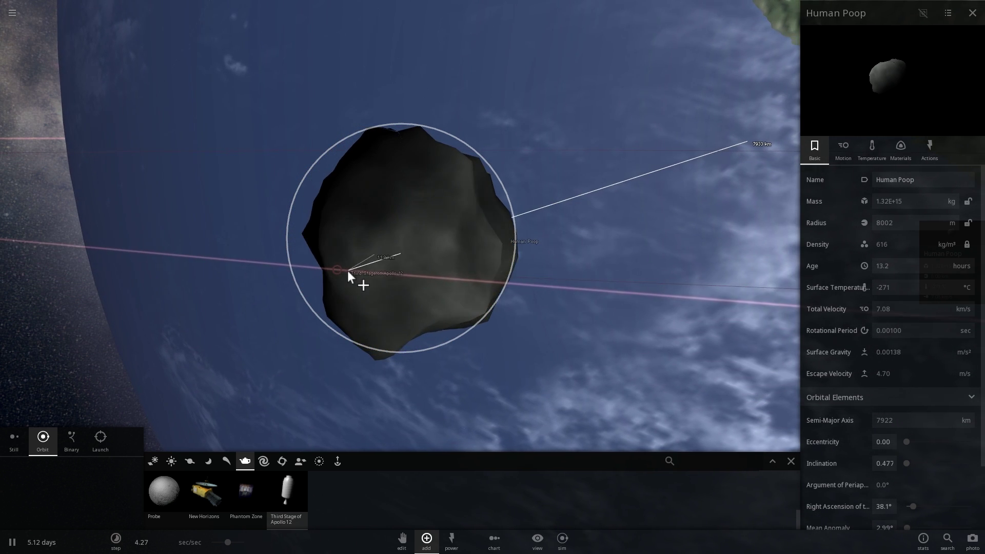
left_click(363, 261)
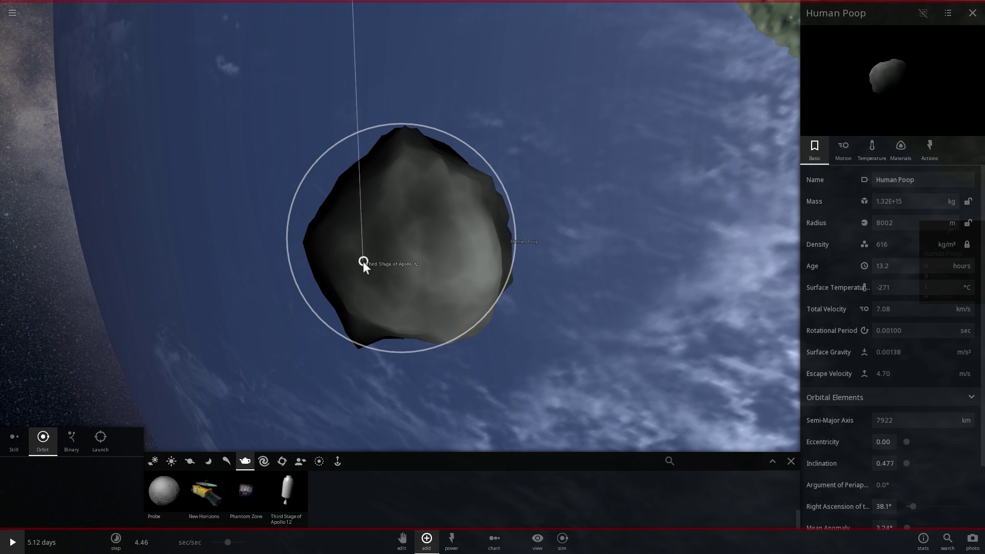
- Examine the Third Stage of Apollo 12 up close, run the simulation, and compare its size with the Human Poop object
double_click(363, 261)
scroll(403, 258, "up", 10)
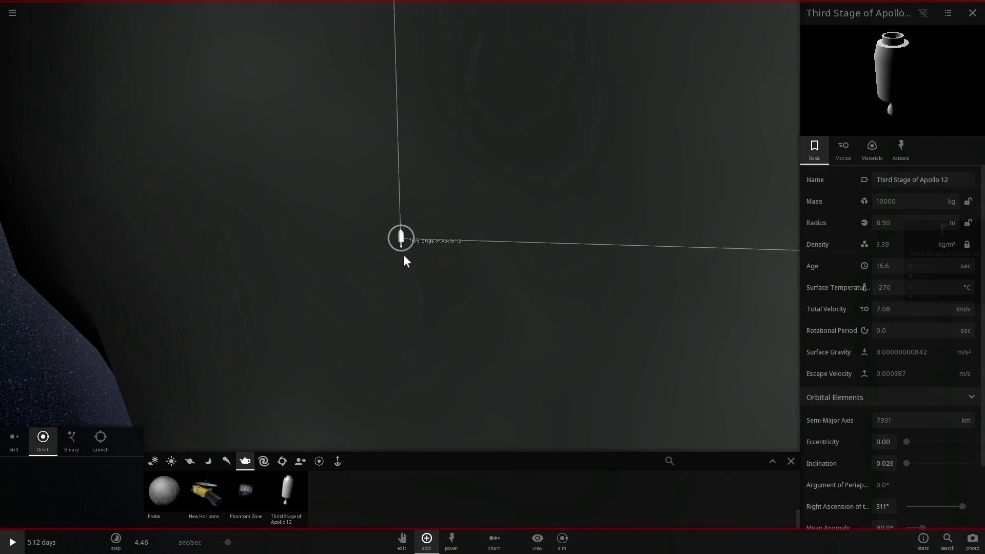
key("space")
scroll(403, 257, "down", 4)
scroll(403, 258, "down", 5)
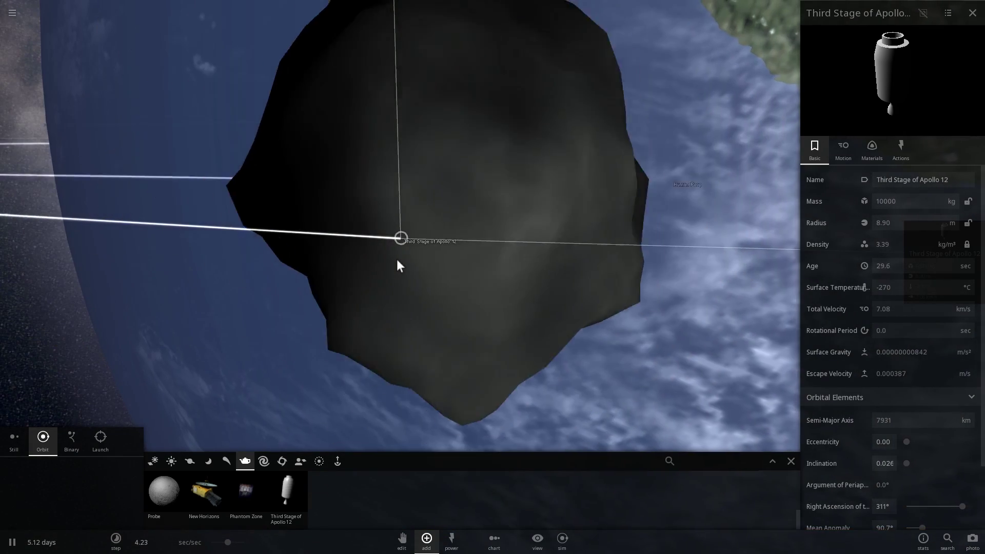
scroll(396, 260, "down", 6)
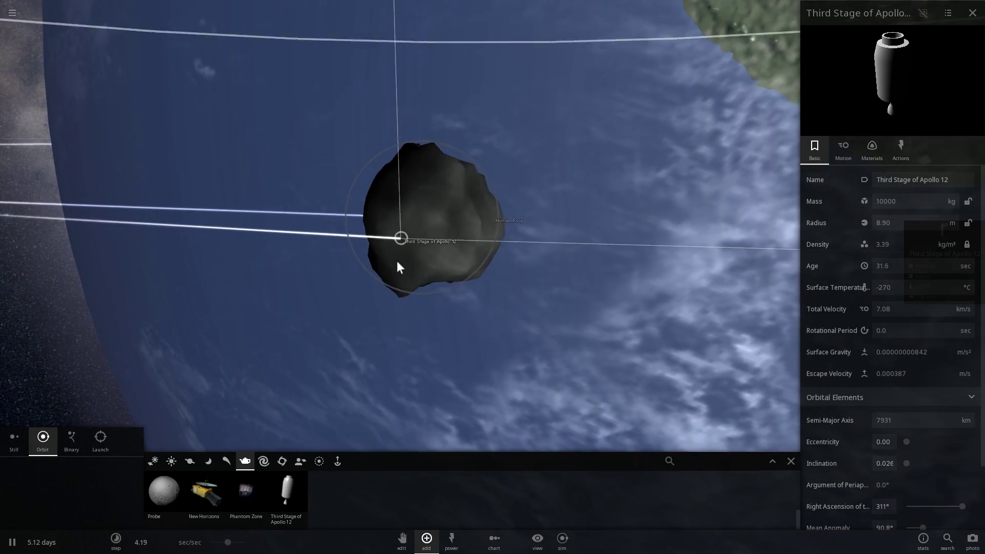
right_click_drag(339, 295, 438, 231)
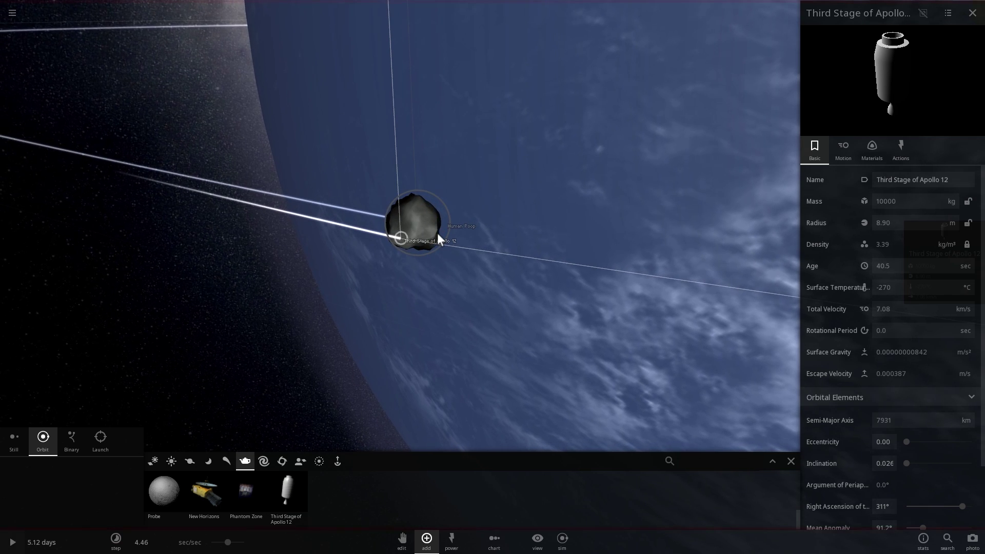
- Focus the view on the Human Poop object and raise the simulation speed to about 53 sec/sec
double_click(437, 233)
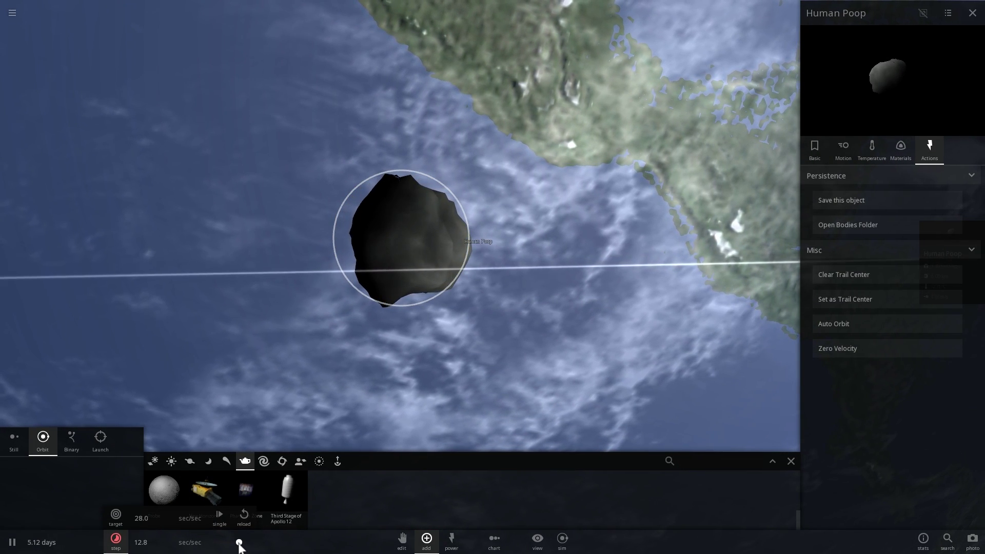
left_click_drag(229, 540, 241, 542)
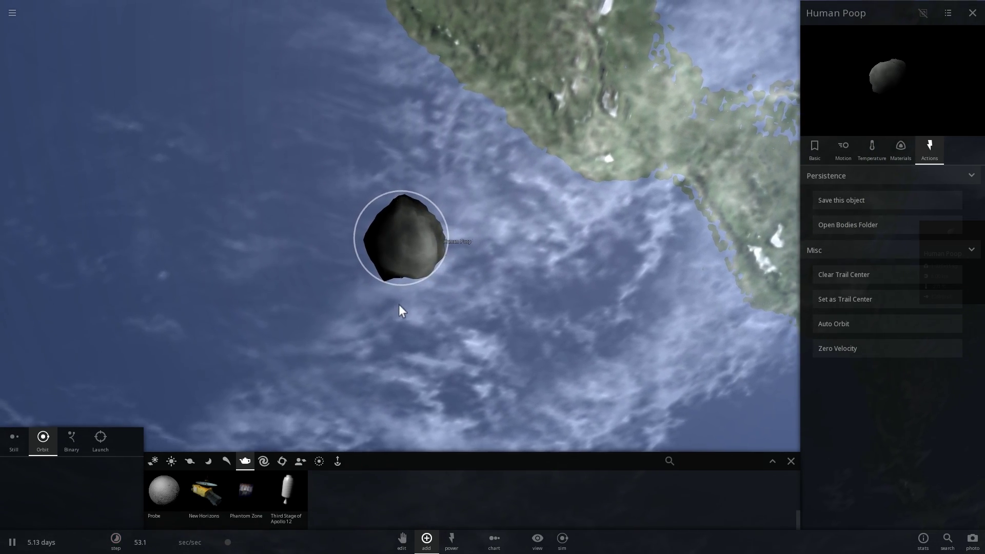
scroll(417, 269, "down", 10)
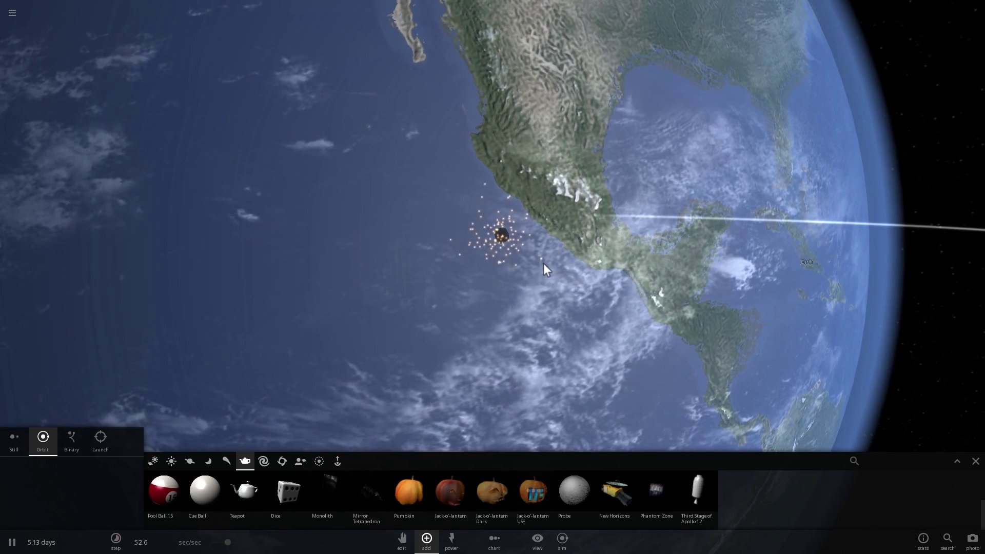
- Examine the fiery impact area off Mexico's Pacific coast from several distances and angles
scroll(534, 248, "up", 5)
scroll(533, 252, "down", 4)
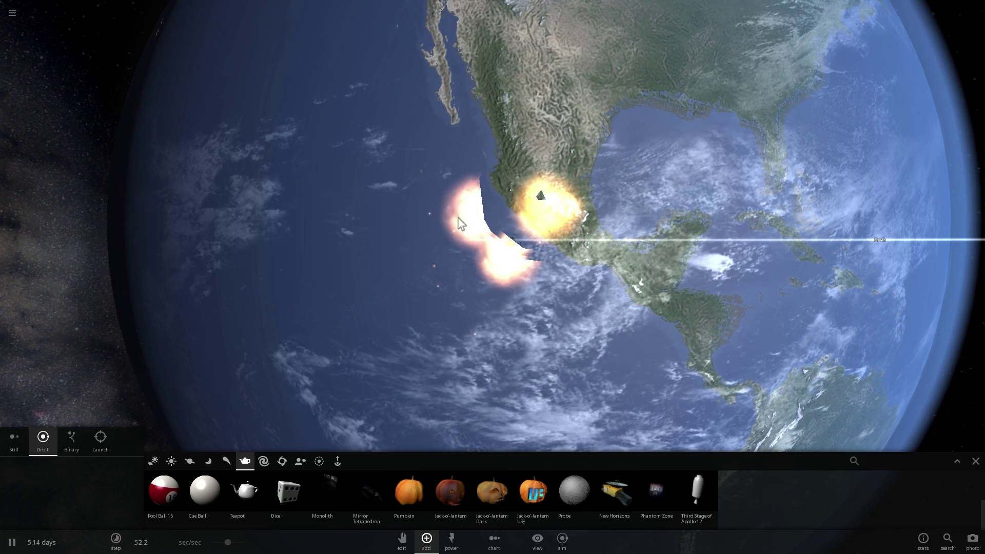
scroll(466, 222, "down", 4)
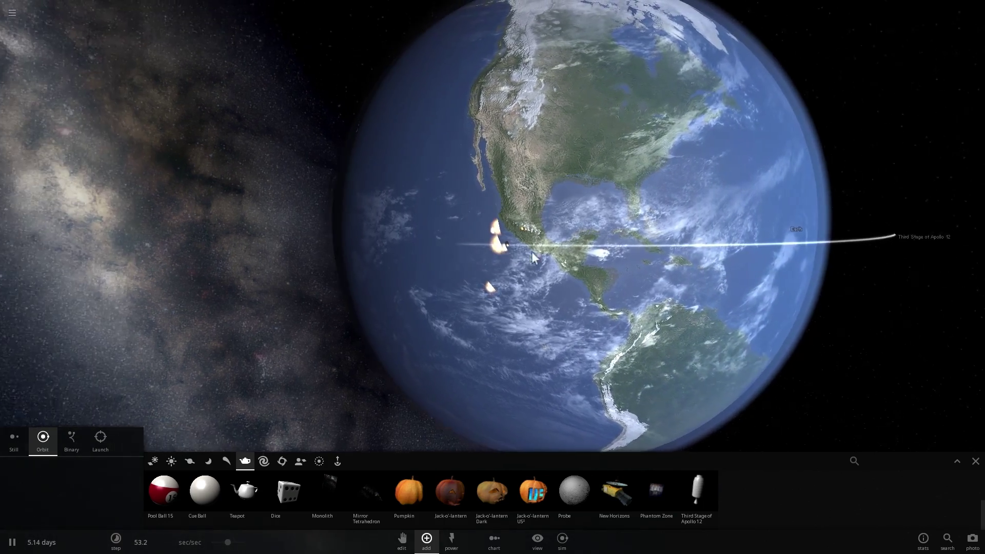
scroll(533, 253, "up", 5)
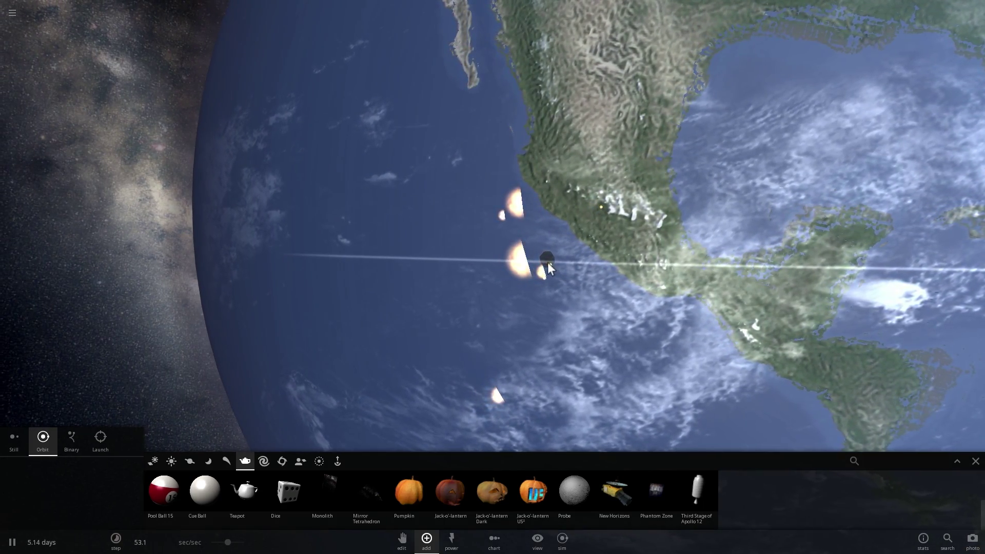
right_click_drag(553, 263, 679, 266)
scroll(579, 229, "down", 3)
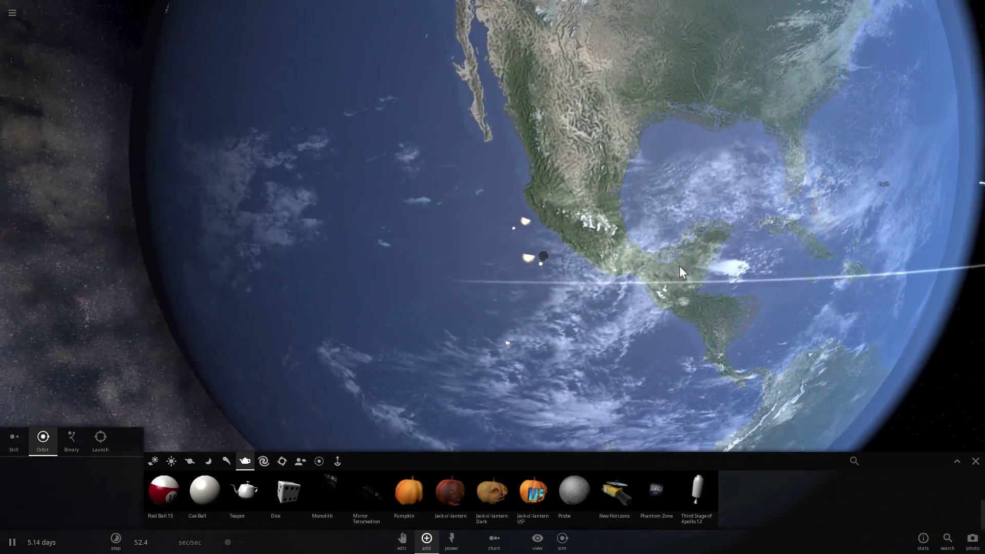
scroll(679, 265, "down", 3)
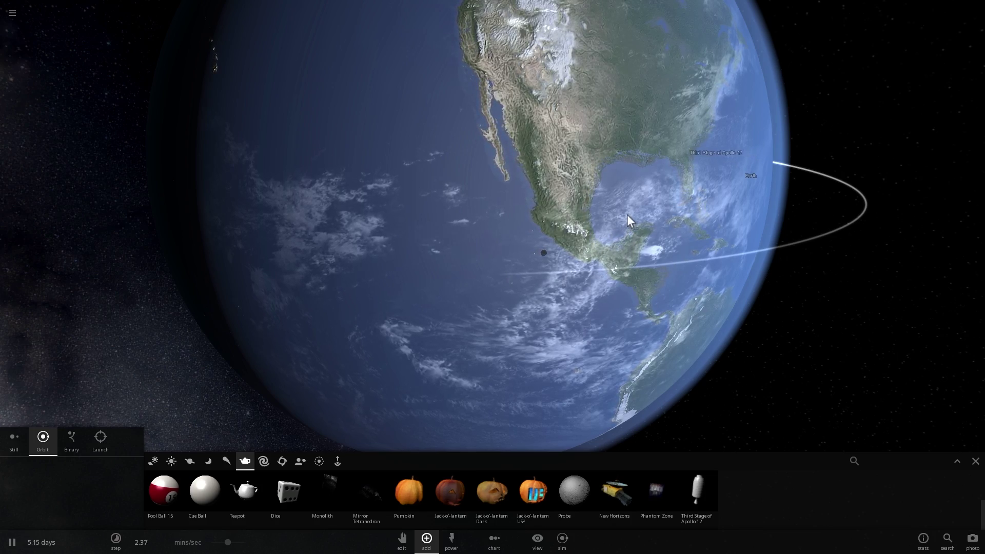
right_click_drag(642, 210, 511, 210)
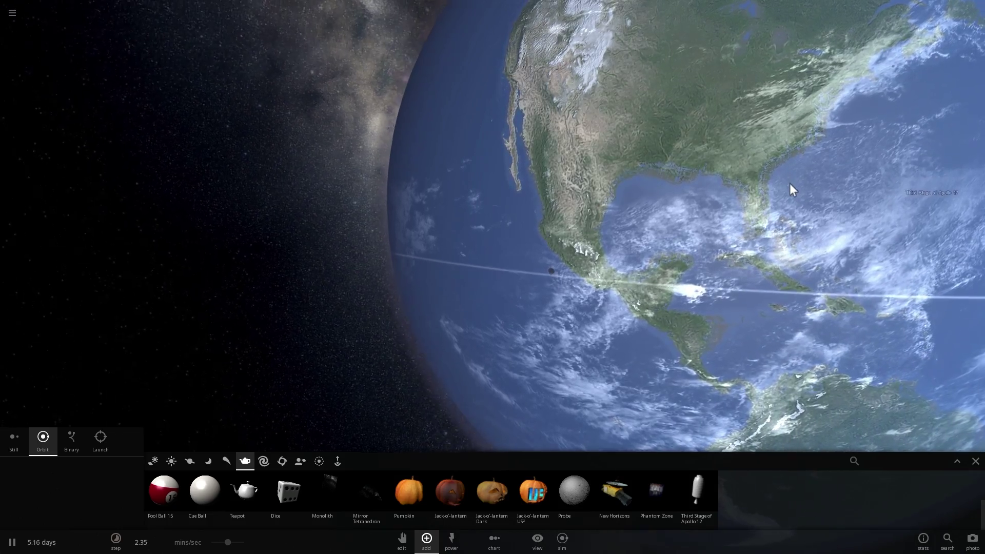
right_click_drag(807, 177, 792, 189)
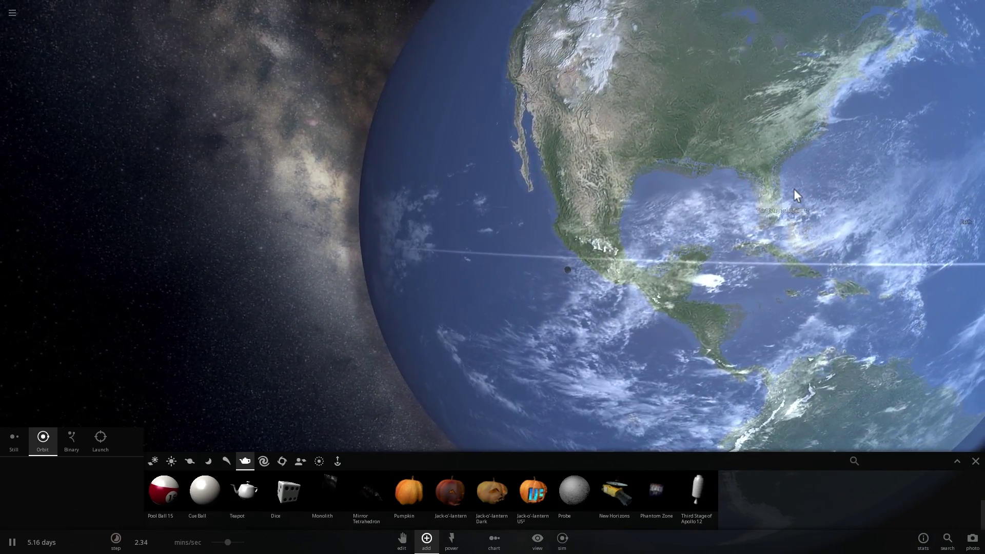
left_click_drag(546, 205, 606, 223)
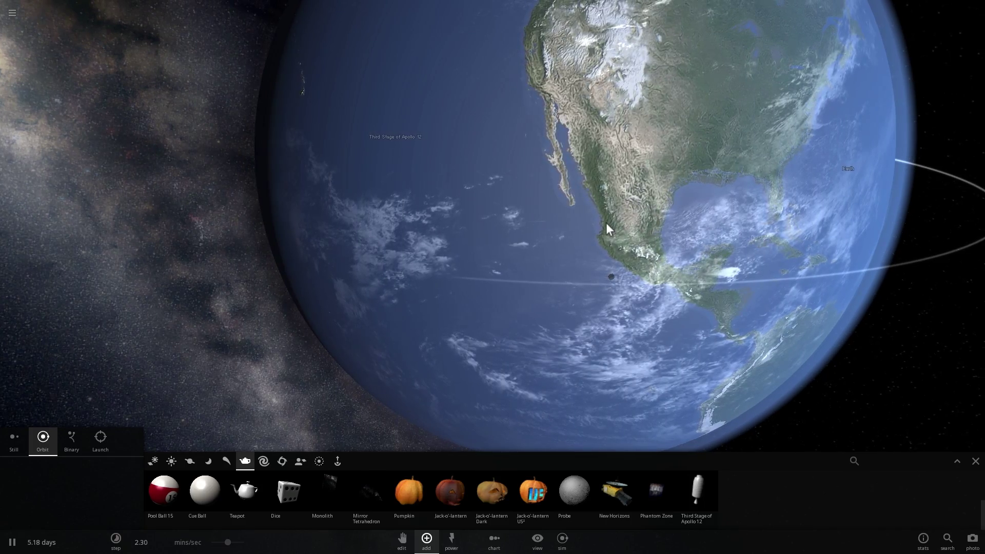
right_click_drag(615, 212, 634, 228)
scroll(641, 231, "down", 5)
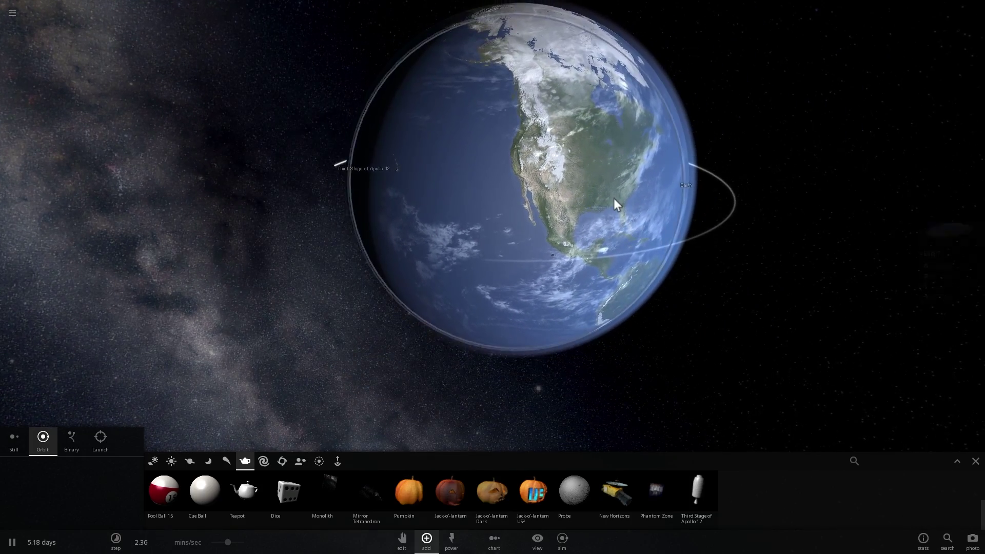
- Examine the Atlantic side of Earth and the orbital path of the Third Stage of Apollo 12
left_click_drag(613, 198, 539, 236)
scroll(540, 237, "up", 5)
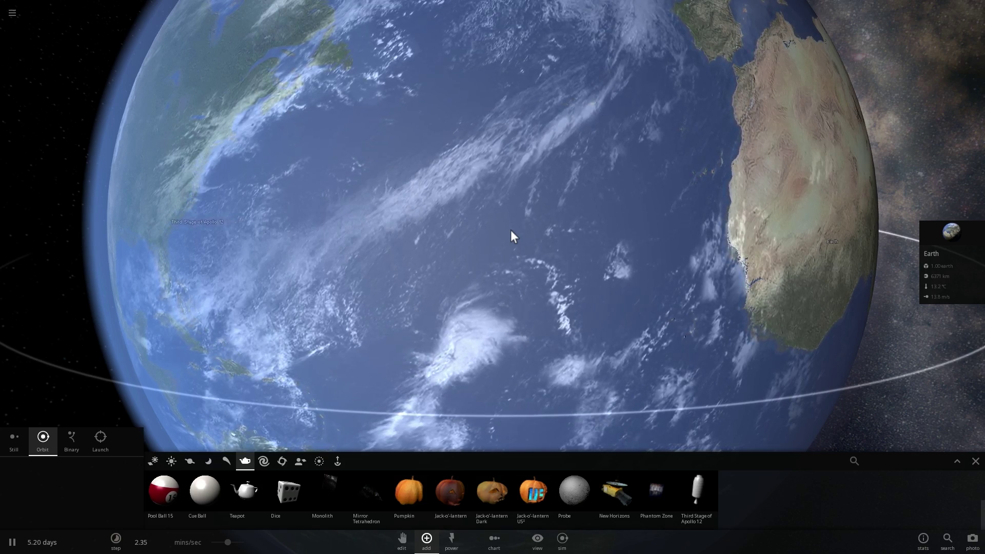
left_click_drag(510, 231, 497, 233)
right_click_drag(498, 233, 489, 233)
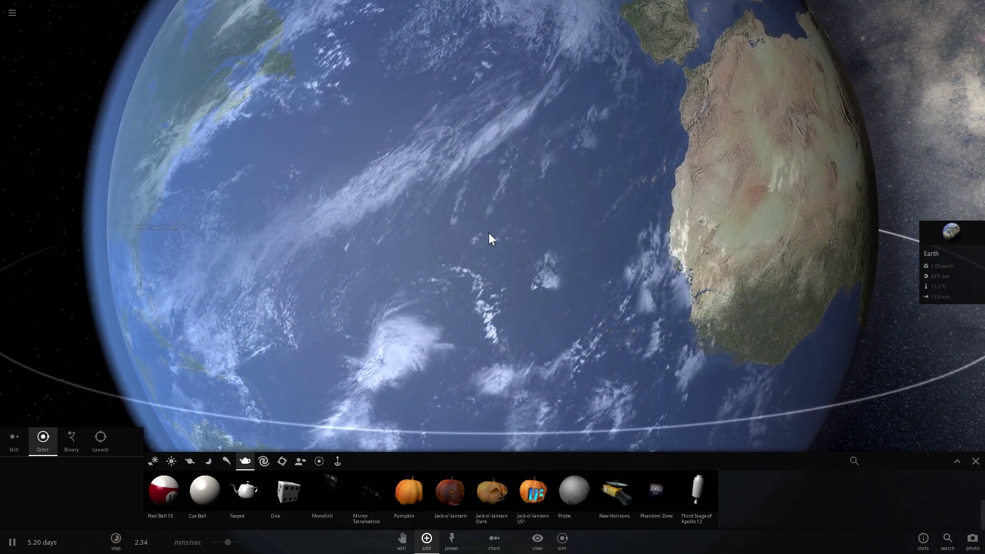
left_click_drag(494, 247, 530, 248)
scroll(530, 247, "down", 3)
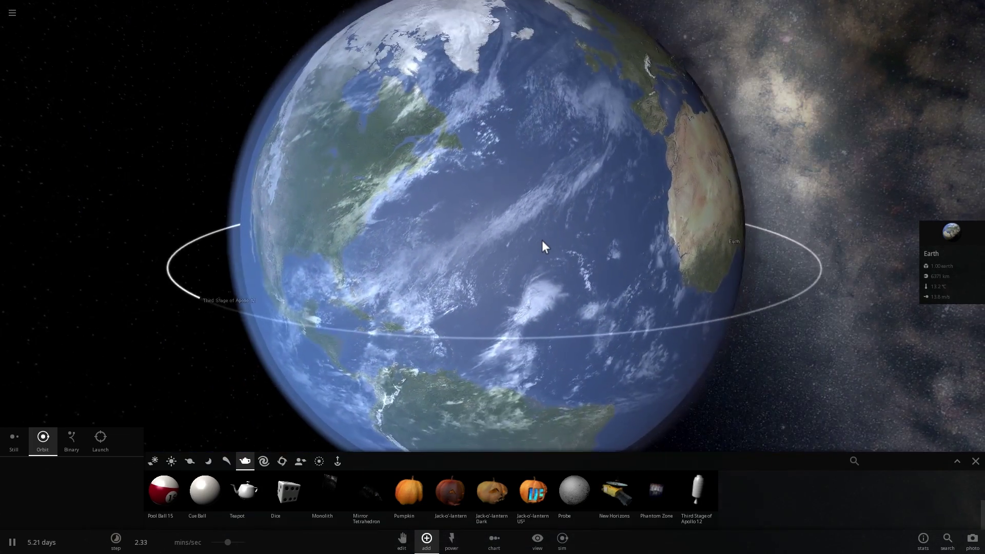
scroll(538, 235, "up", 2)
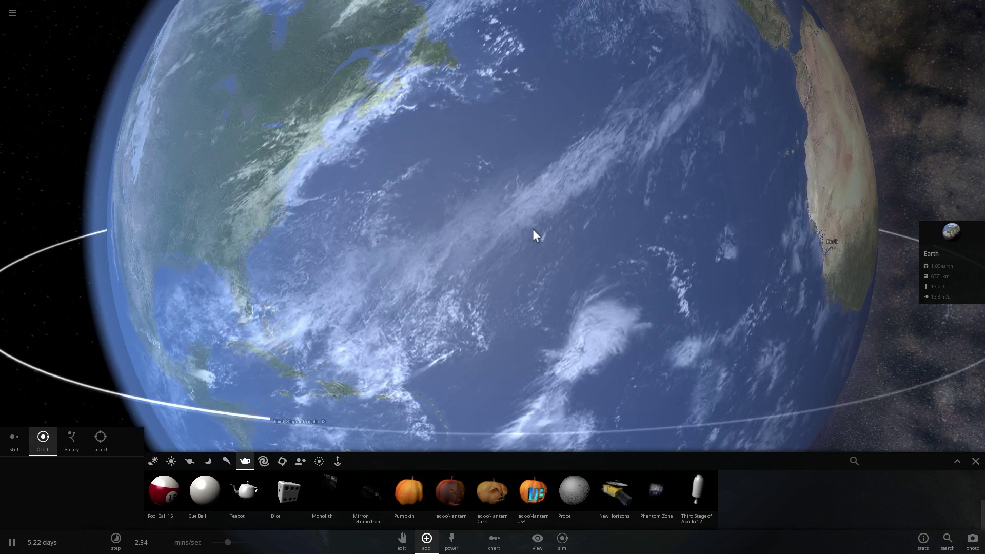
left_click_drag(534, 227, 540, 216)
right_click_drag(540, 216, 580, 216)
left_click_drag(582, 217, 596, 219)
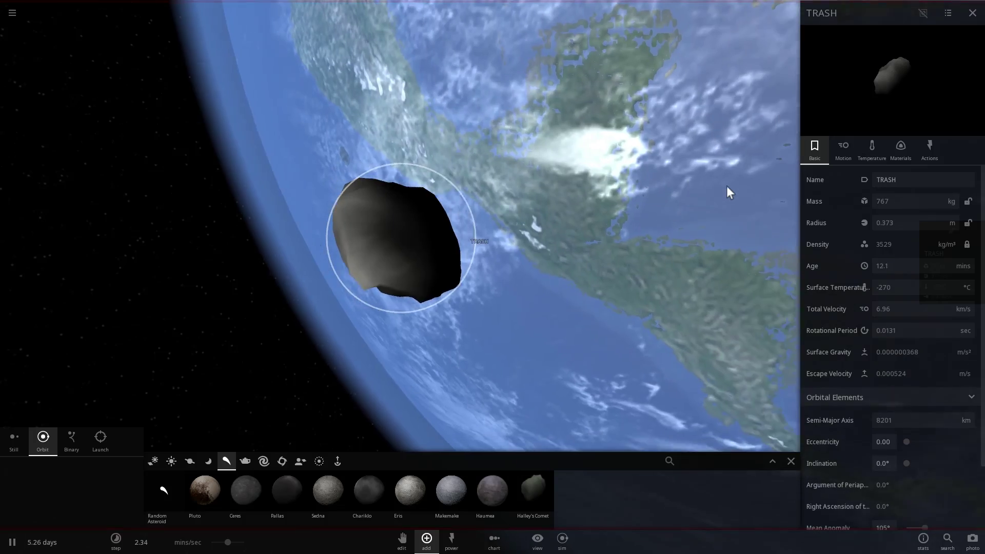
- Add a Basketball in Orbit mode in front of the TRASH object for a size comparison
right_click_drag(727, 186, 556, 220)
scroll(613, 214, "up", 3)
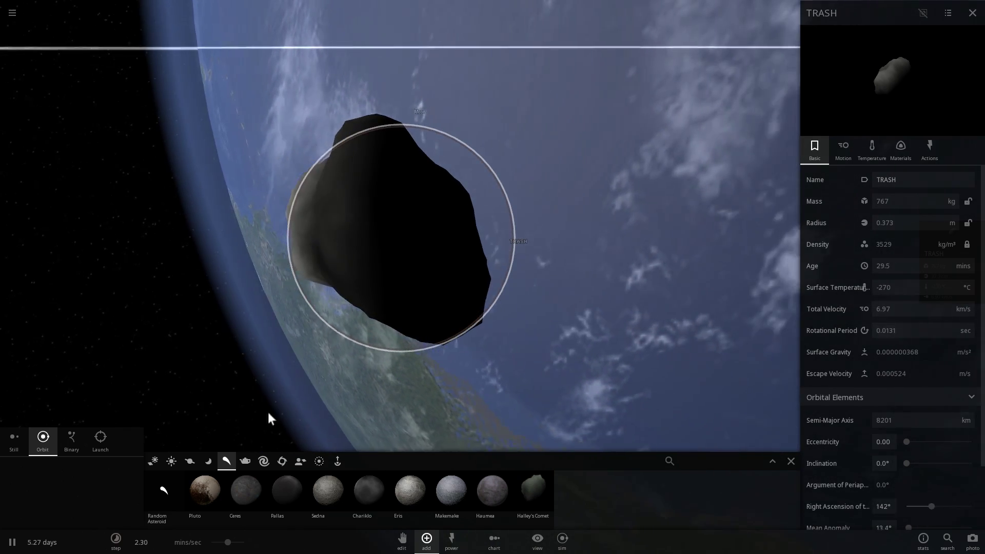
left_click(208, 461)
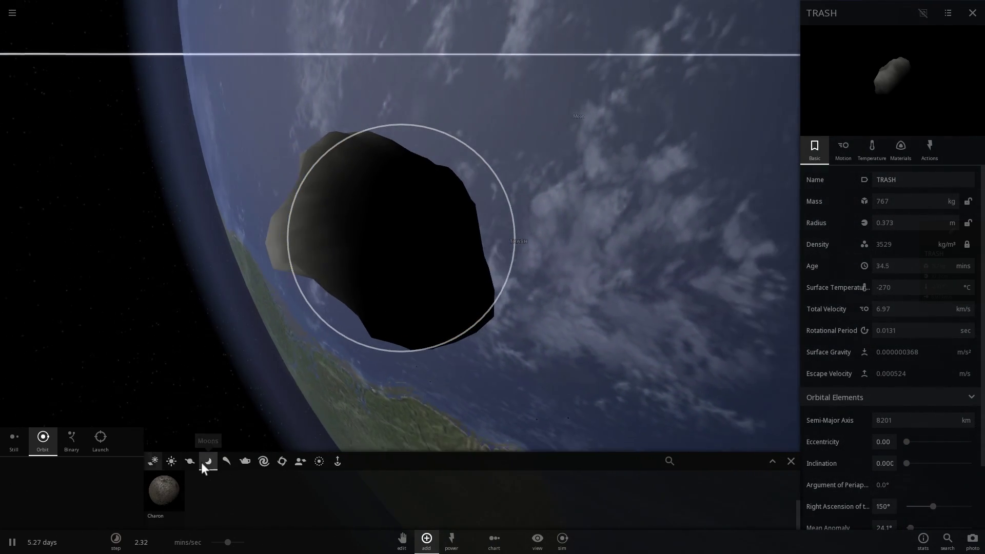
left_click(190, 460)
left_click(226, 460)
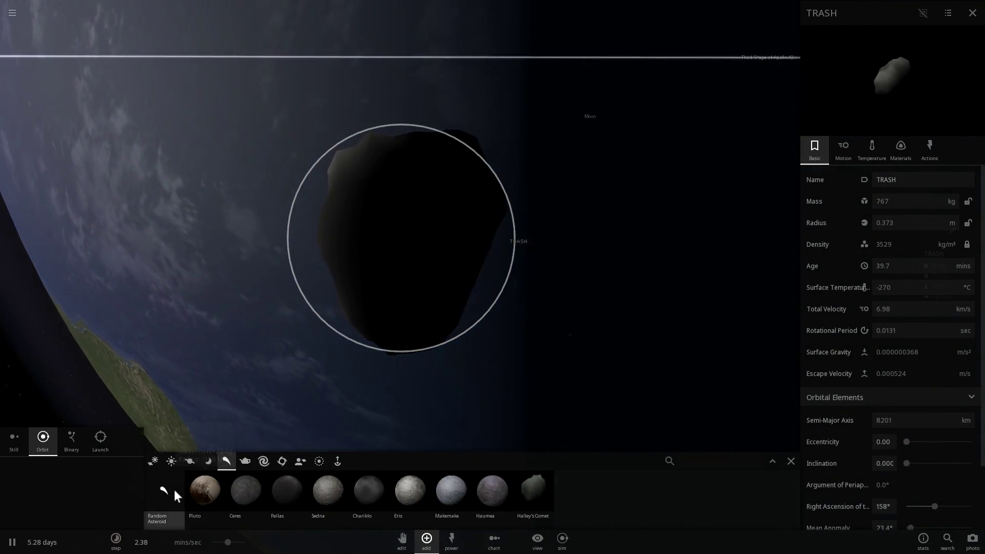
left_click(318, 460)
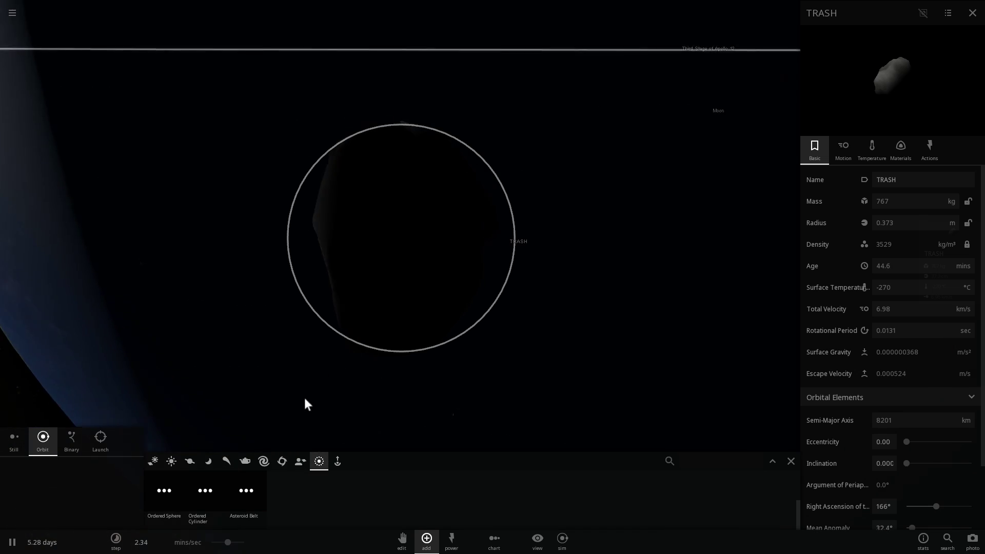
left_click(245, 461)
left_click(245, 490)
key("space")
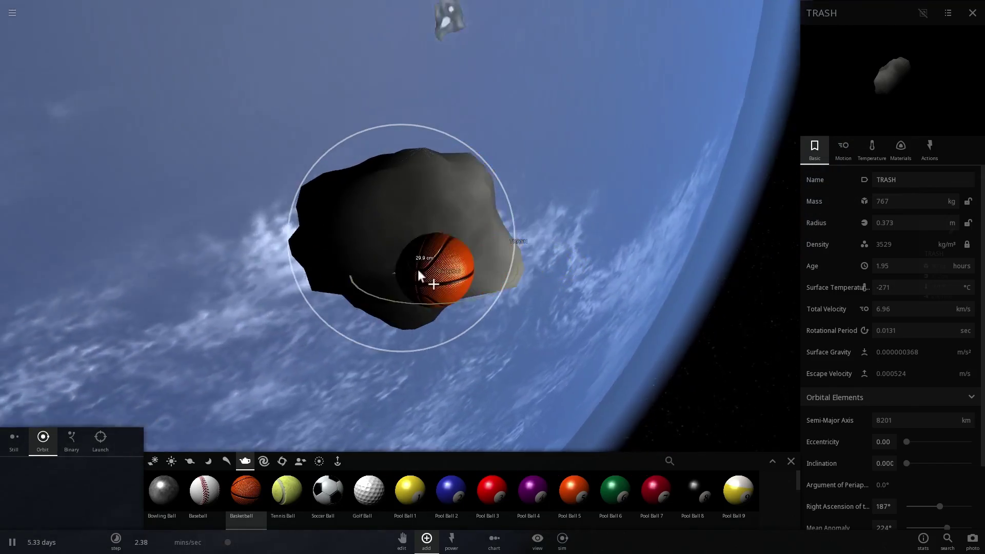
right_click_drag(412, 271, 328, 272)
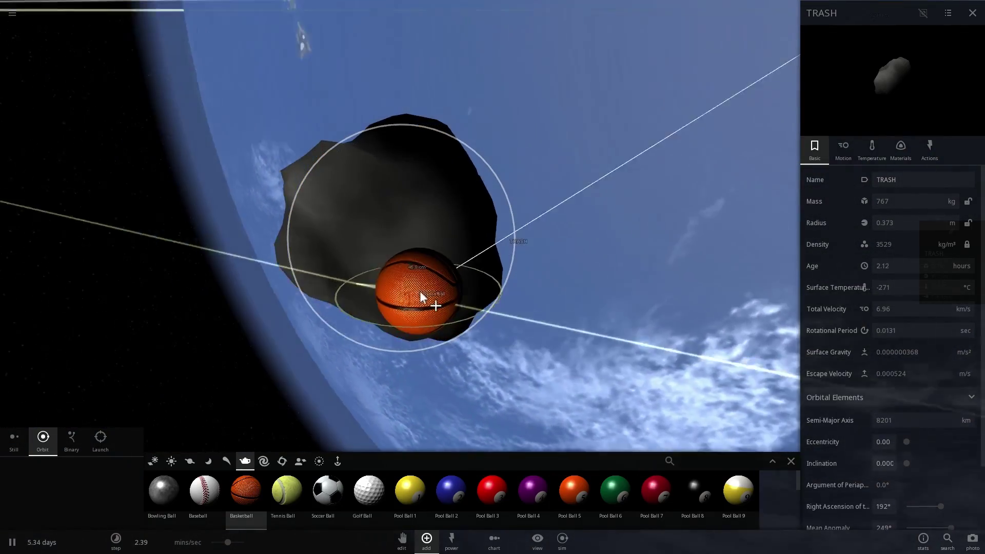
left_click(464, 291)
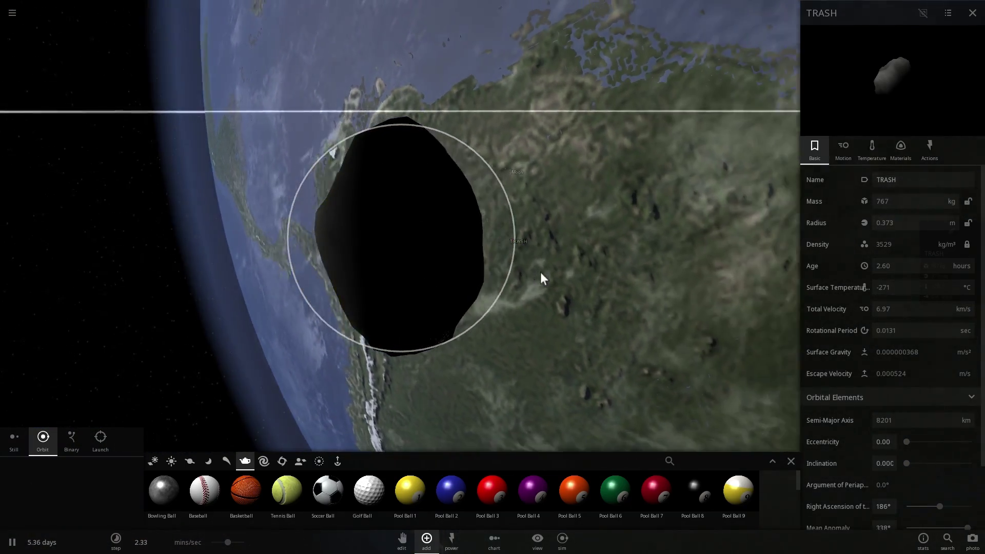
- Add a Golf Ball in Orbit mode beside the lower edge of the TRASH object and view it from another angle
right_click_drag(540, 273, 418, 256)
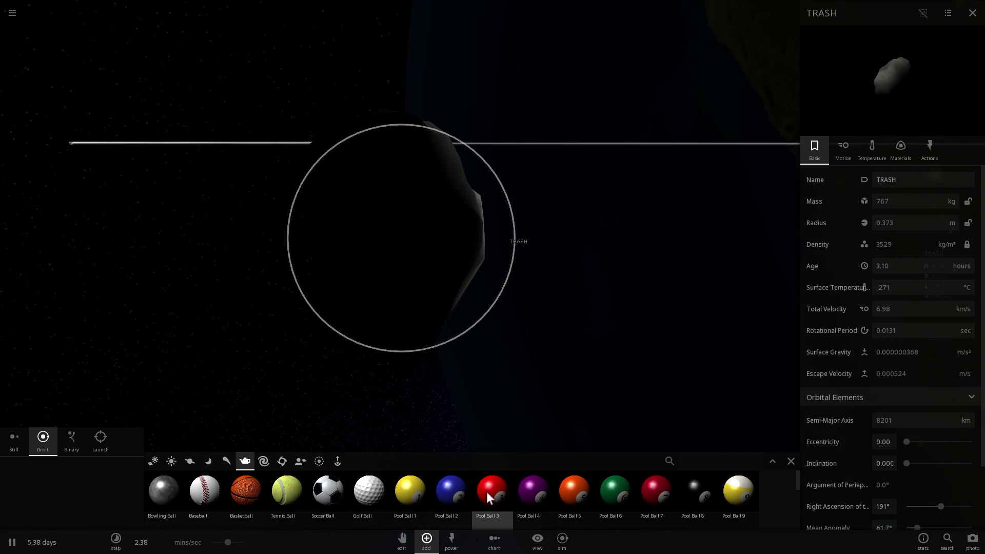
left_click(383, 492)
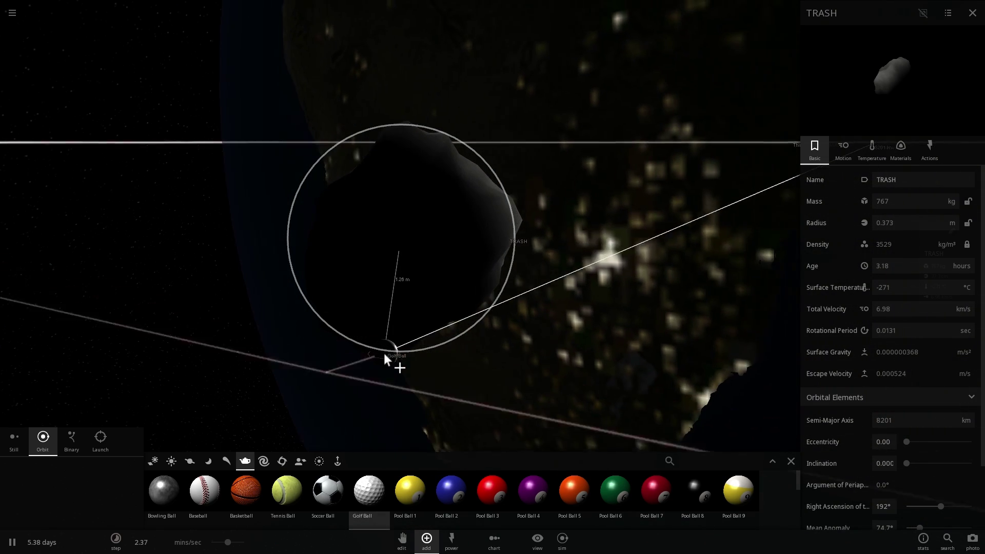
left_click(383, 353)
right_click_drag(478, 310, 275, 306)
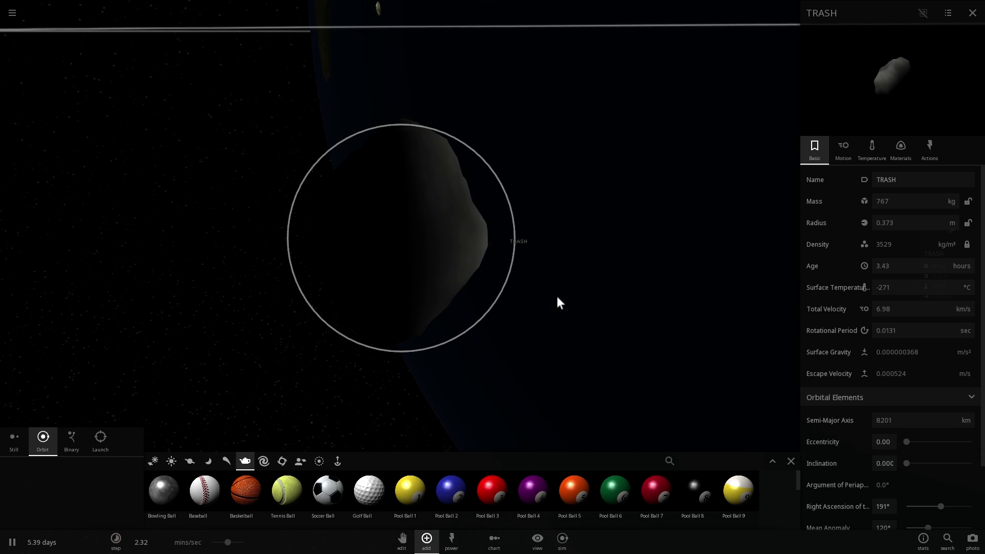
scroll(543, 285, "down", 2)
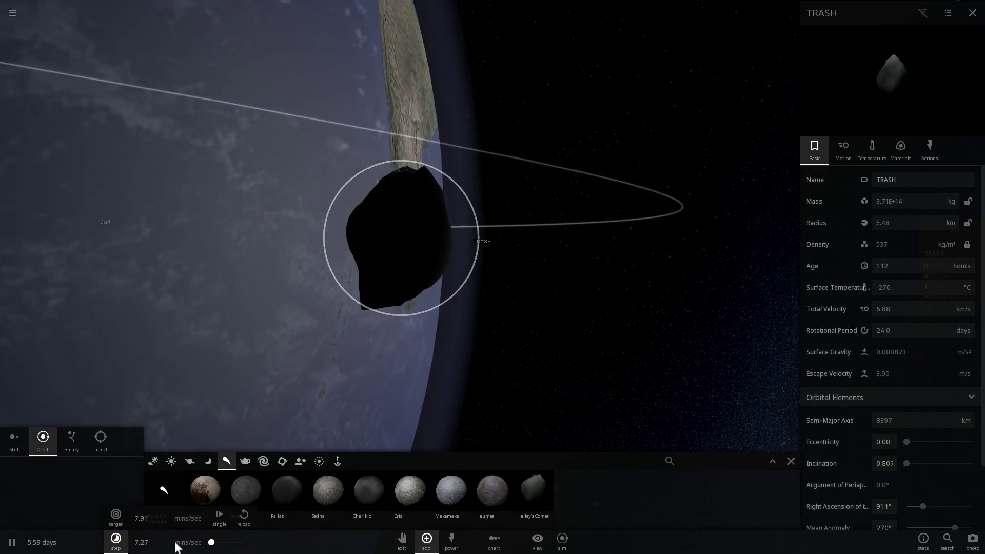
- Close the object library and slow the simulation to about 14.1 sec/sec while following the TRASH object around Earth
left_click_drag(174, 543, 173, 542)
right_click_drag(385, 355, 205, 348)
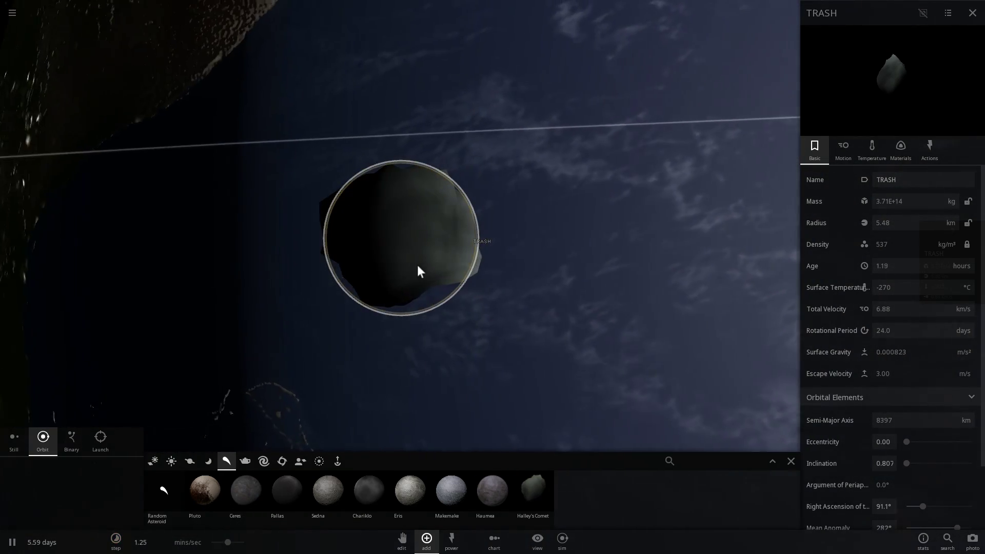
left_click_drag(417, 264, 433, 223)
left_click(790, 462)
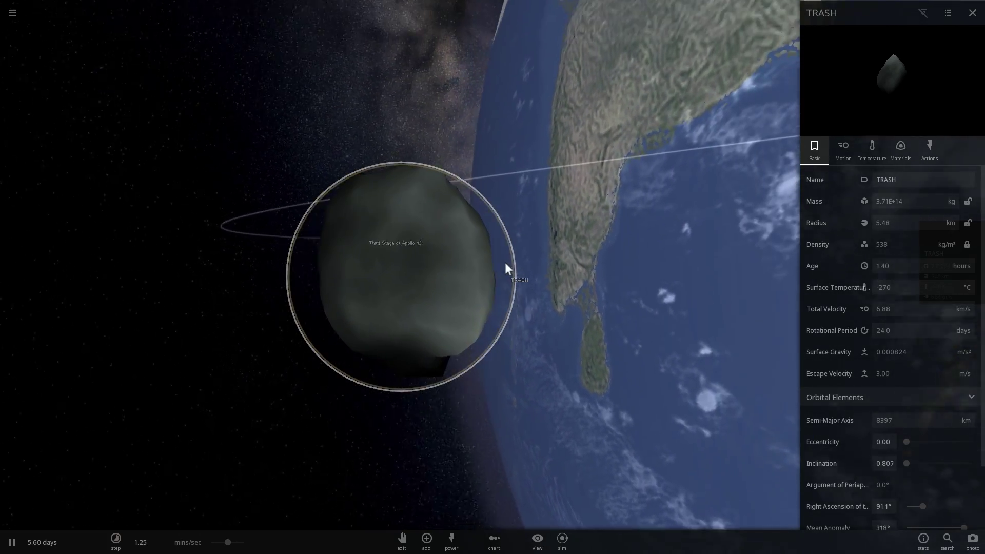
left_click_drag(228, 542, 216, 541)
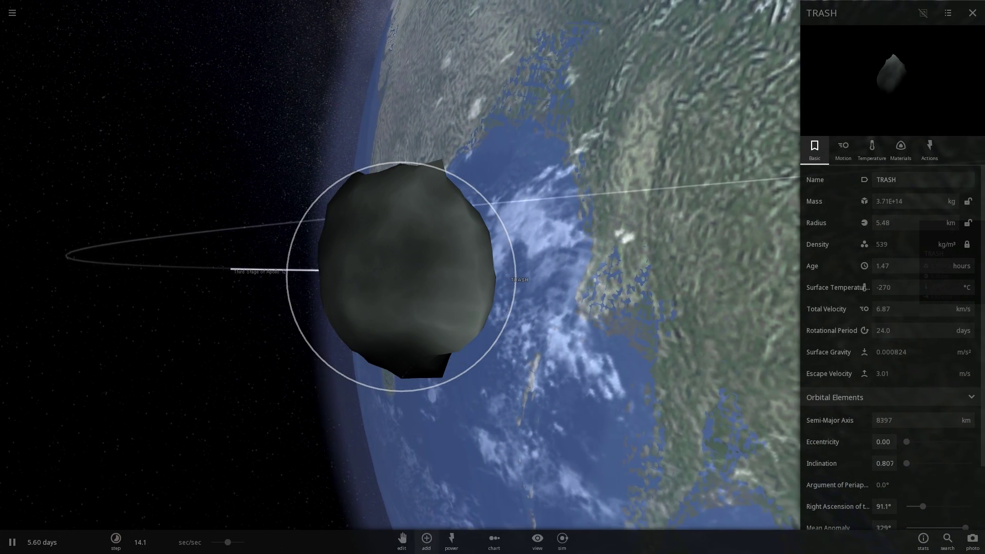
- Add a Third Stage of Apollo 12 in Orbit mode in front of the TRASH object for a size comparison
left_click_drag(466, 401, 442, 420)
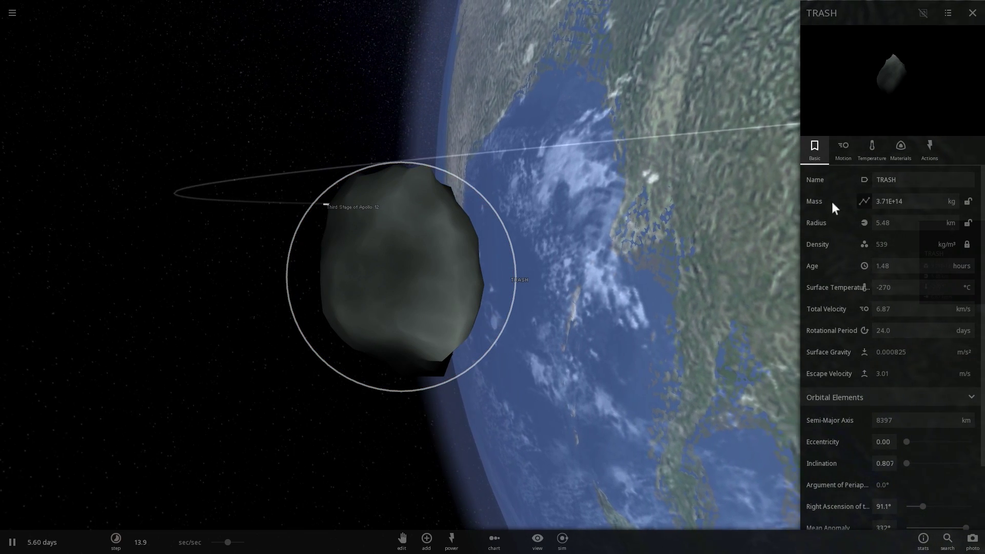
left_click_drag(555, 292, 552, 270)
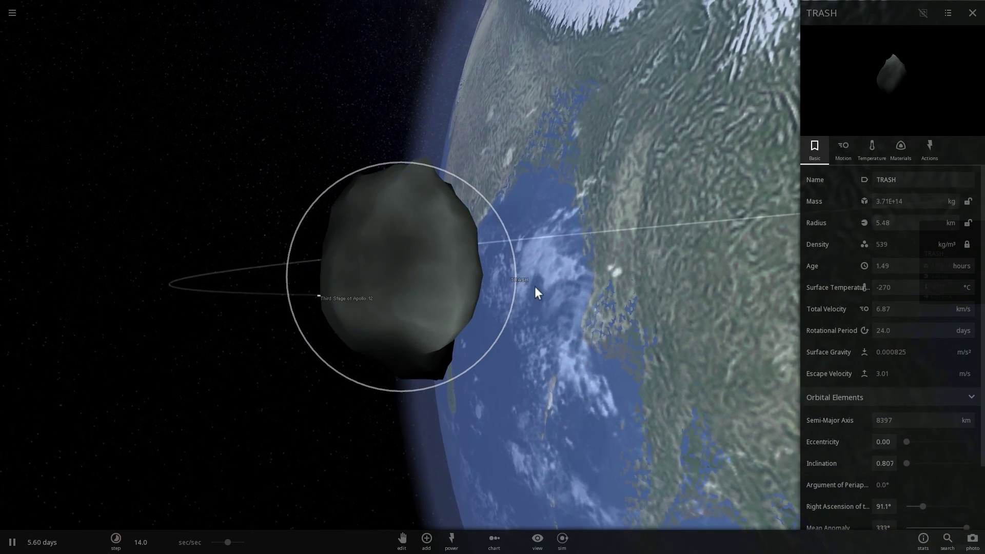
left_click(427, 538)
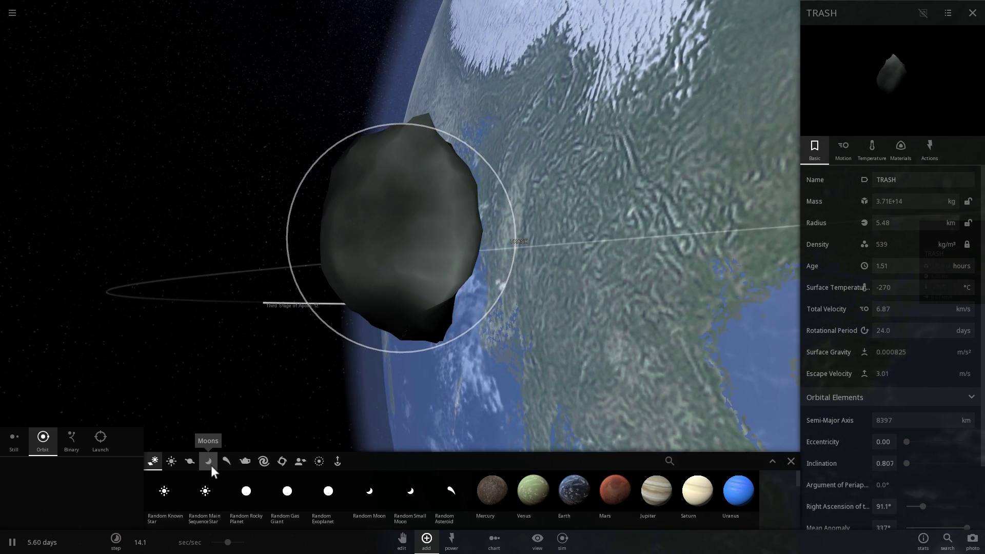
left_click(245, 461)
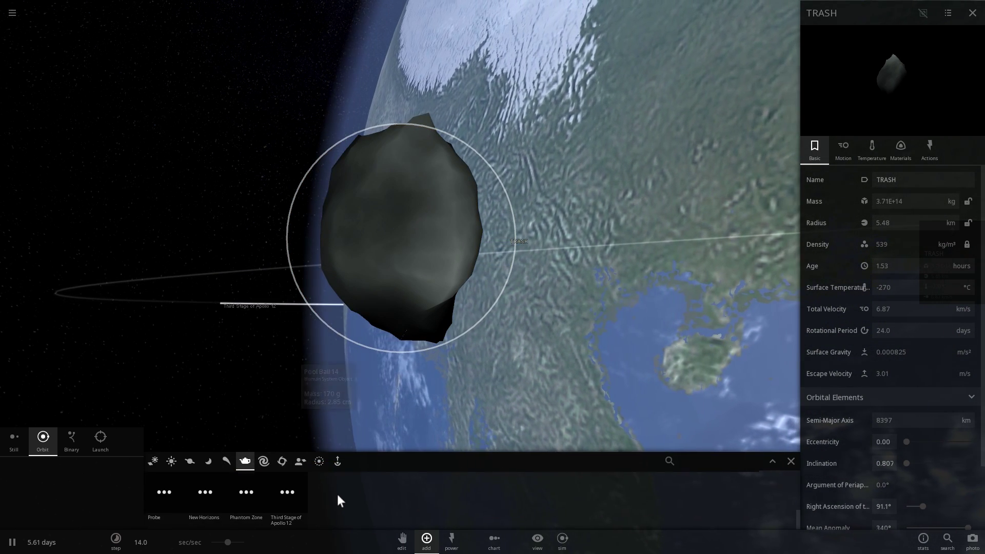
left_click(293, 496)
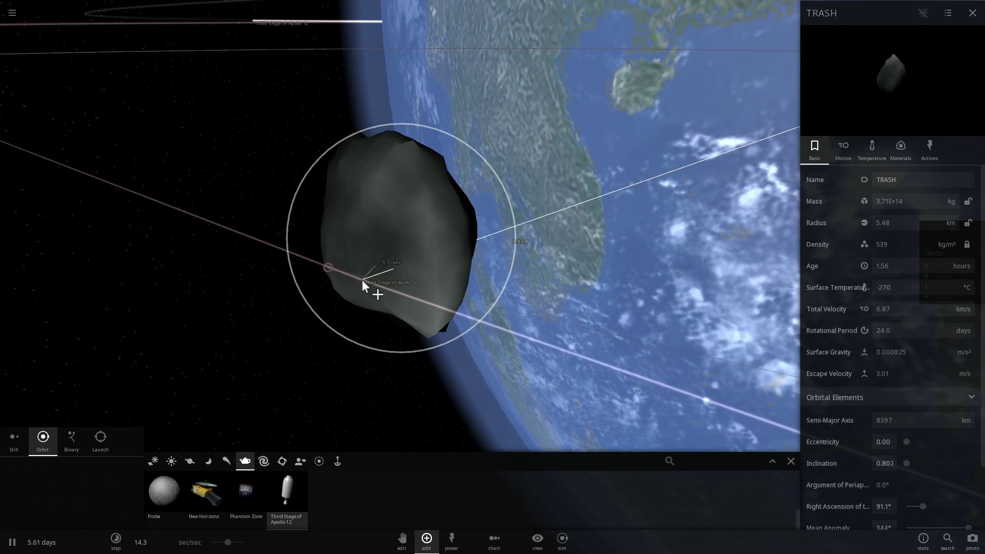
left_click(361, 279)
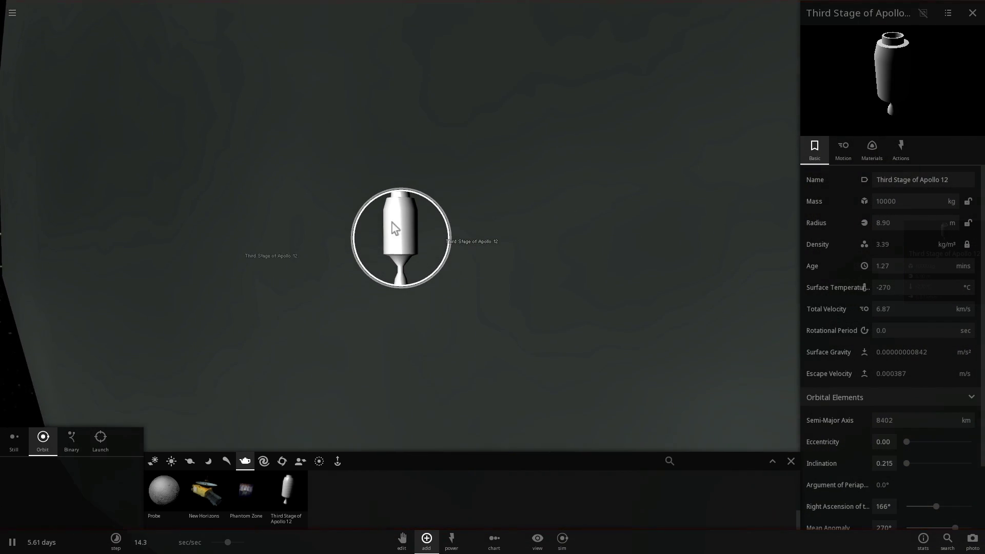
- Examine the size of the new Third Stage of Apollo 12 against the TRASH object from near and far
scroll(390, 231, "down", 6)
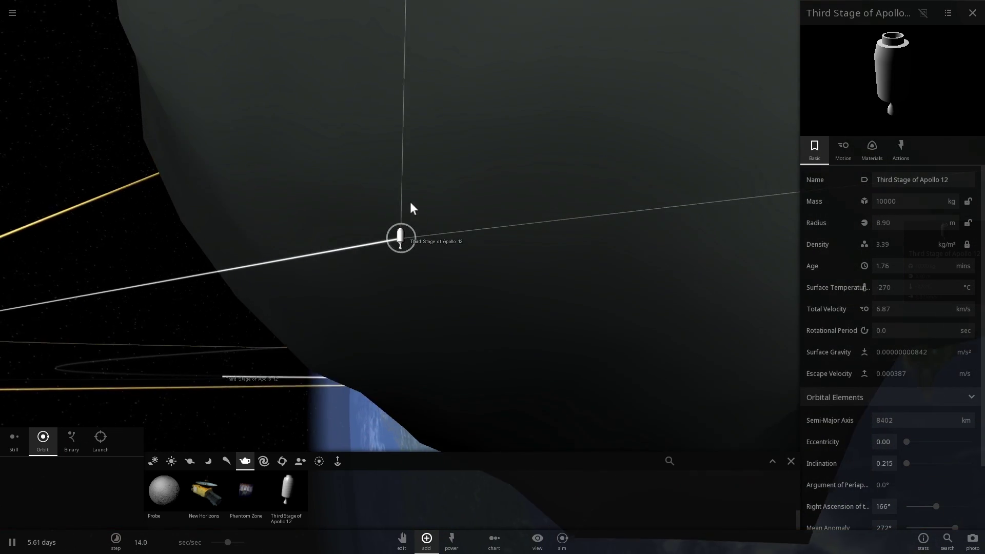
right_click_drag(416, 205, 464, 91)
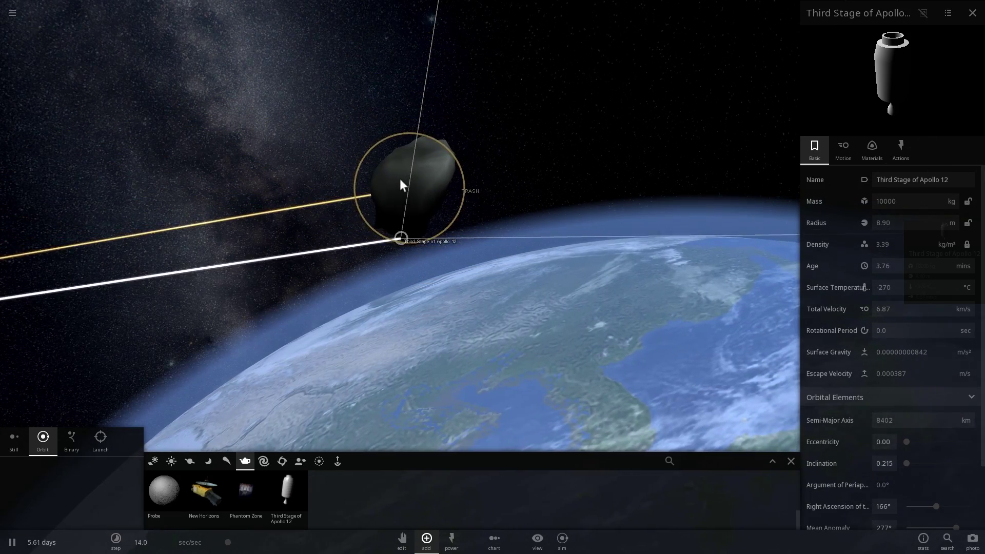
double_click(401, 183)
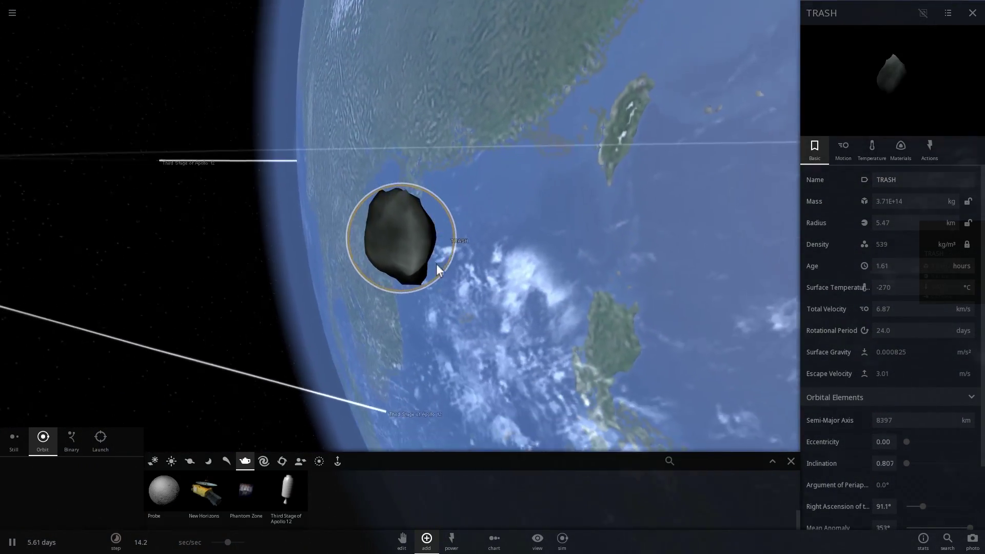
scroll(412, 265, "up", 4)
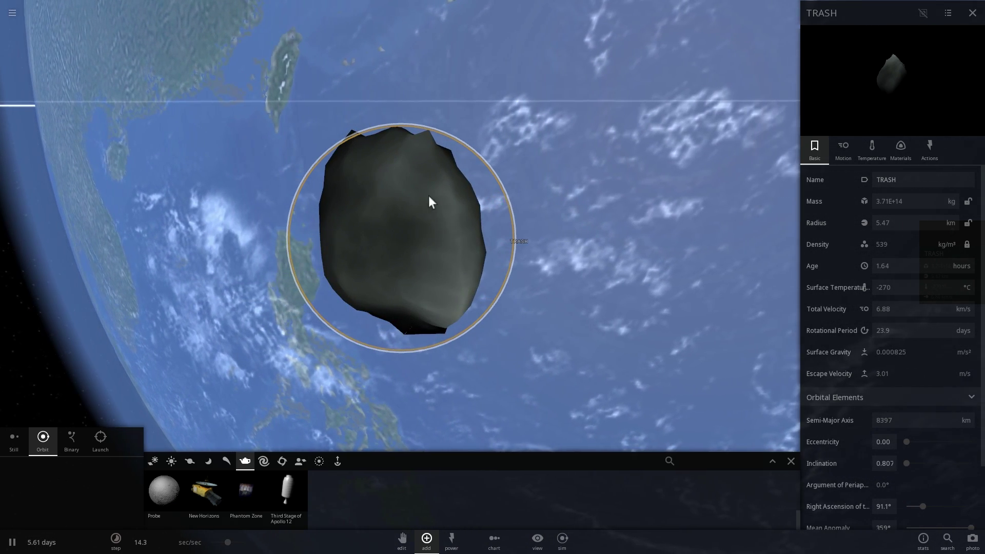
scroll(494, 193, "down", 2)
scroll(489, 191, "down", 3)
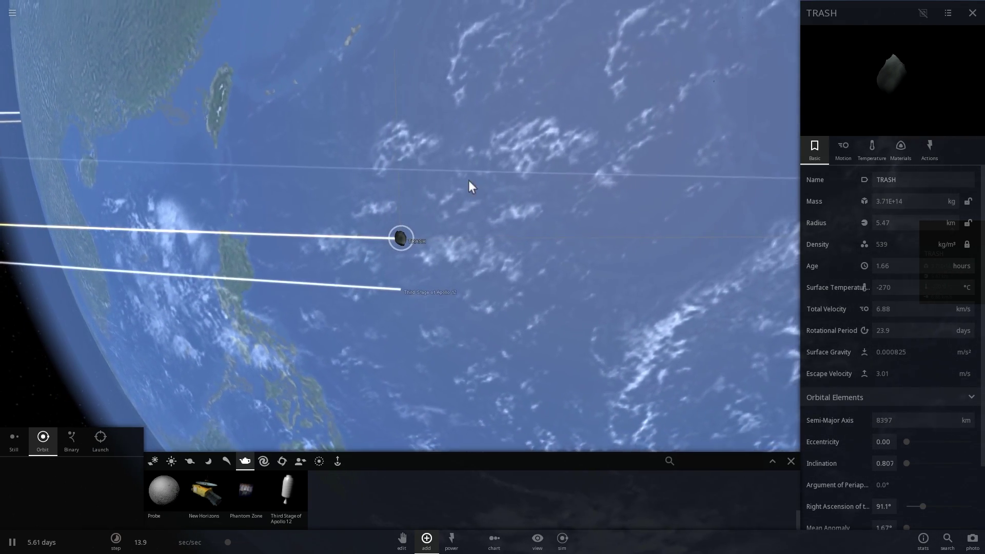
scroll(469, 190, "up", 2)
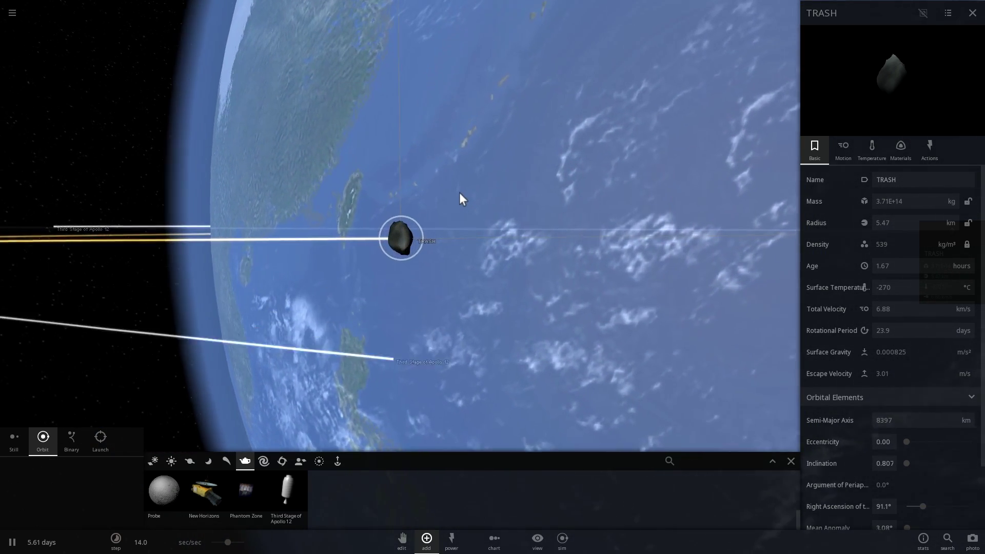
scroll(460, 195, "up", 3)
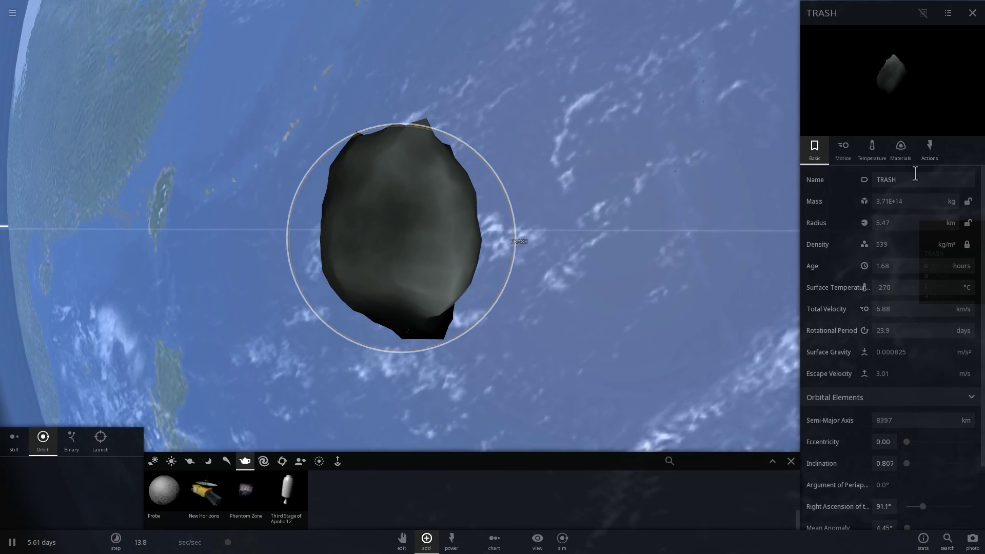
- Remove the TRASH object's orbital motion with Zero Velocity, pausing the simulation and viewing the object up close
left_click(927, 151)
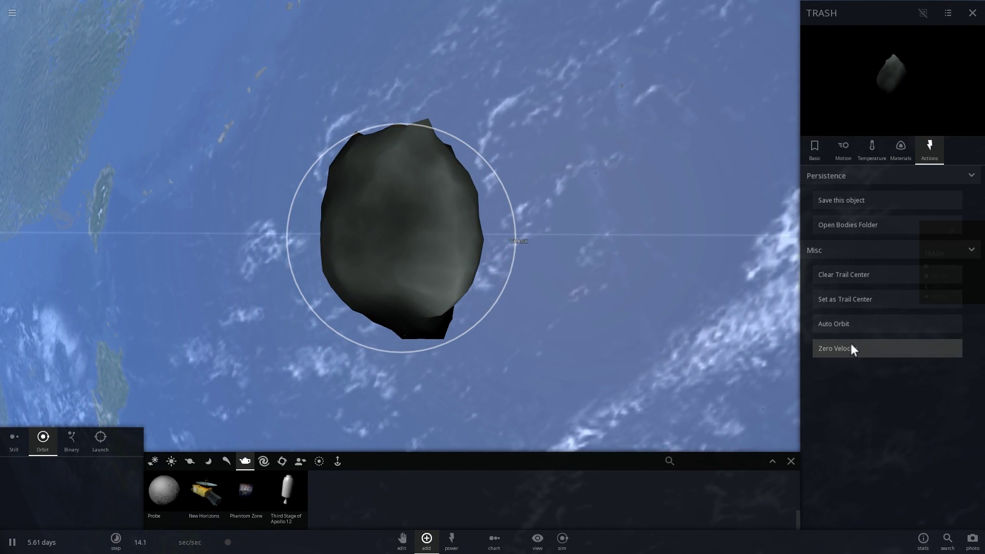
key("space")
left_click(817, 149)
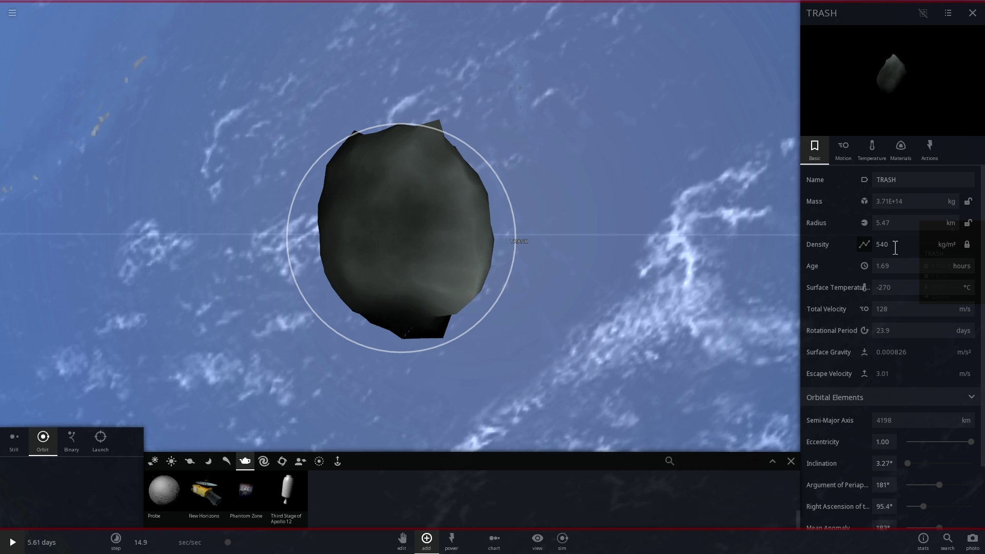
right_click_drag(639, 244, 657, 243)
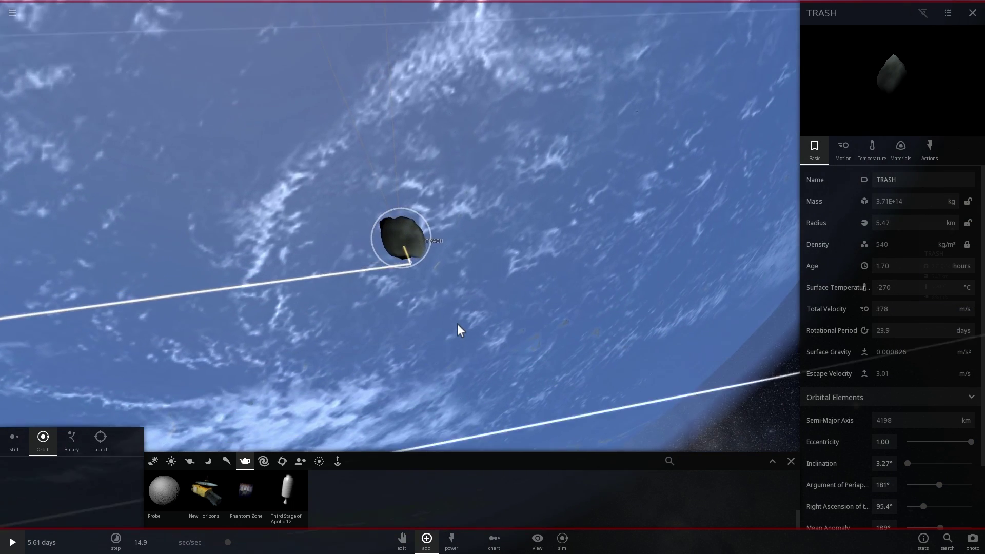
scroll(457, 325, "up", 5)
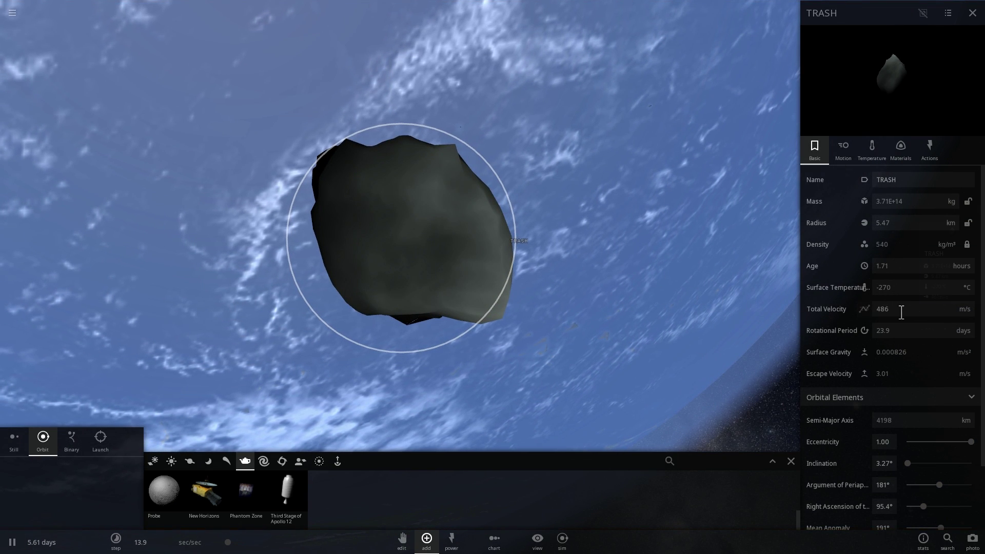
- Switch the TRASH object's total velocity unit to km/s and set the velocity to 10 km/s
left_click(956, 312)
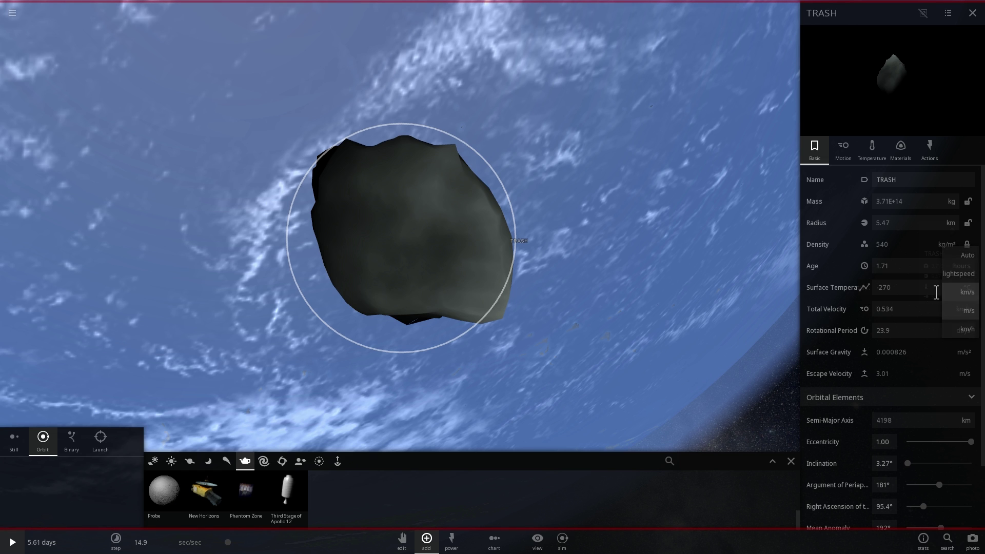
left_click(958, 298)
left_click(910, 308)
type("10")
key("Return")
left_click_drag(677, 307, 552, 310)
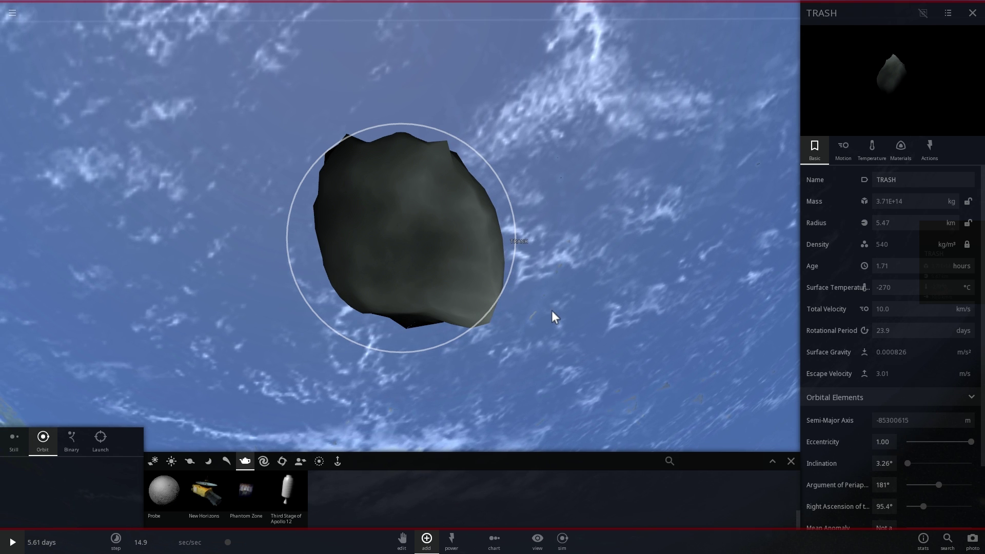
- Resume the simulation at about 11 sec/sec and follow the TRASH object as it falls toward Earth
left_click(227, 542)
left_click_drag(308, 336, 390, 322)
key("space")
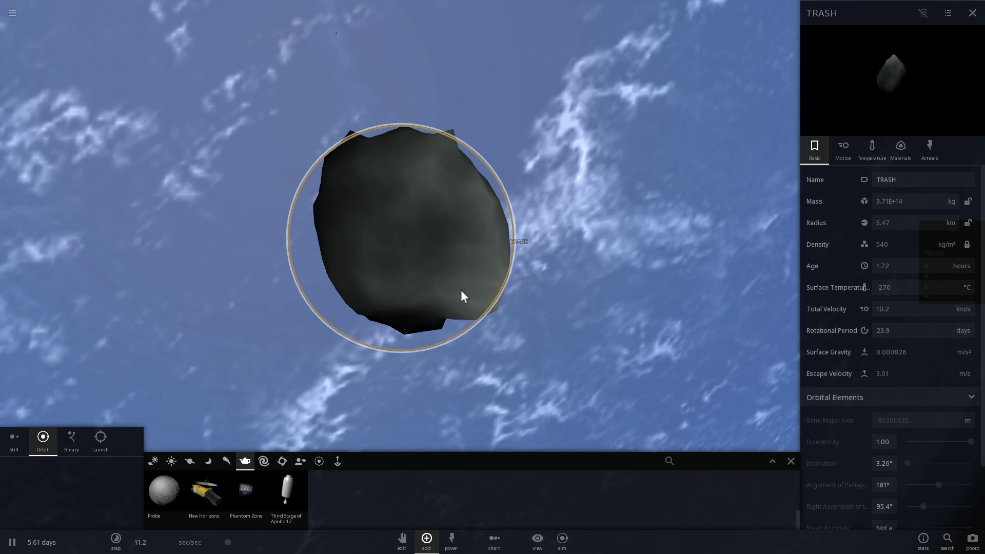
scroll(443, 260, "down", 2)
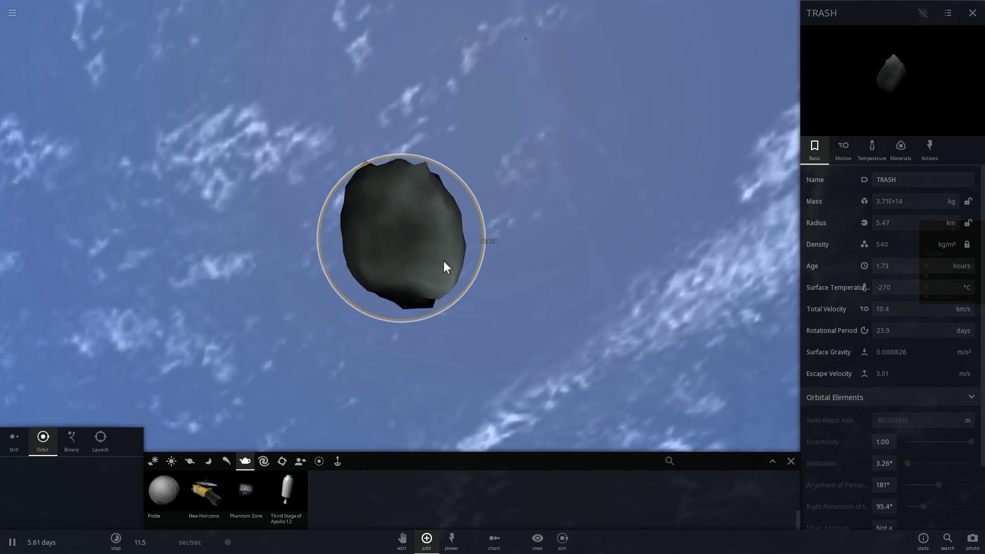
scroll(443, 261, "down", 2)
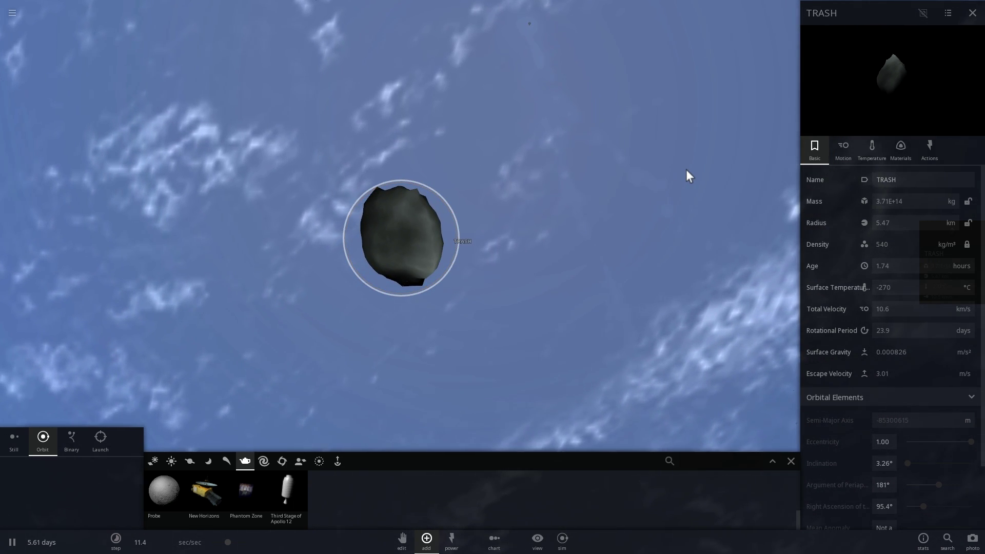
left_click_drag(685, 169, 583, 165)
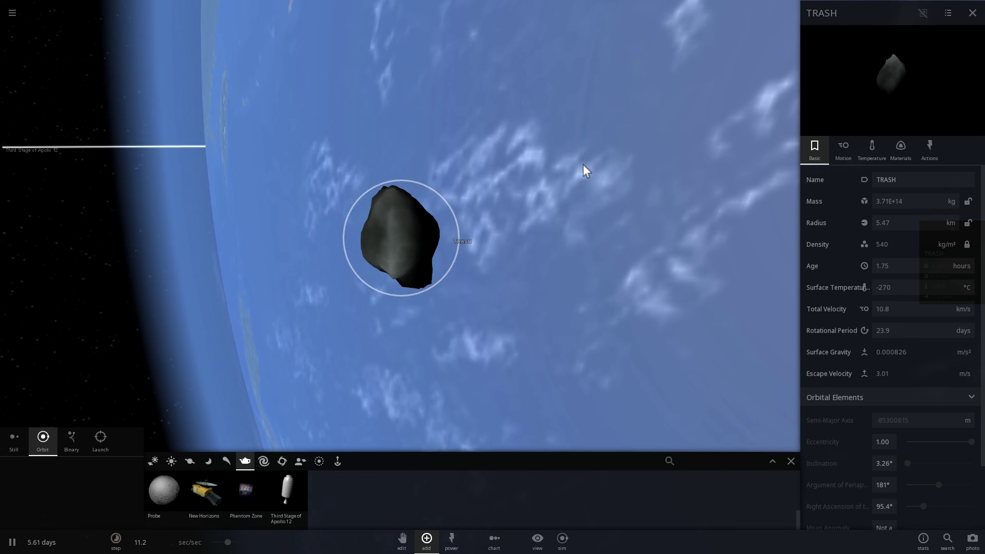
left_click_drag(544, 161, 636, 146)
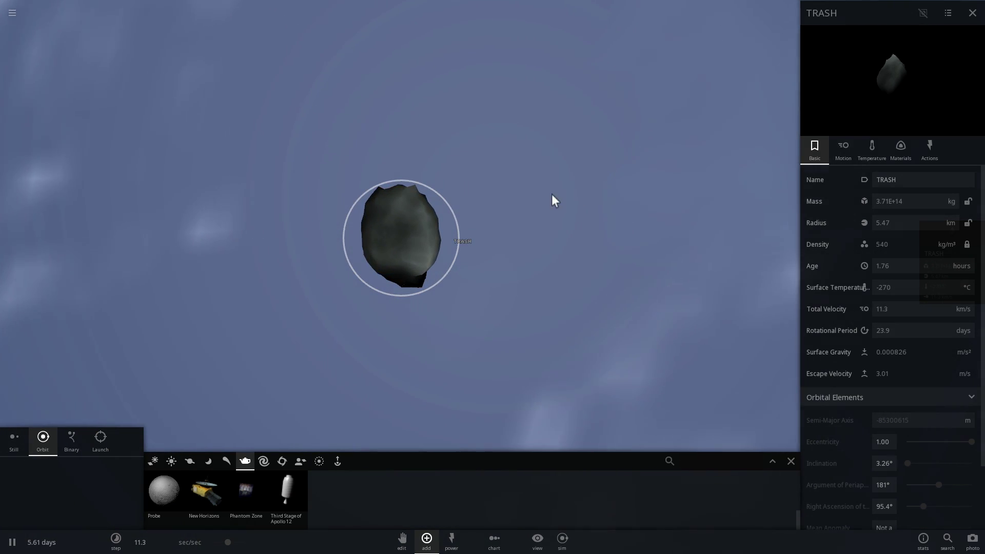
- Examine the TRASH object's impact area over the western Pacific from close up and from far away
scroll(550, 198, "down", 5)
scroll(547, 199, "down", 10)
scroll(543, 218, "up", 5)
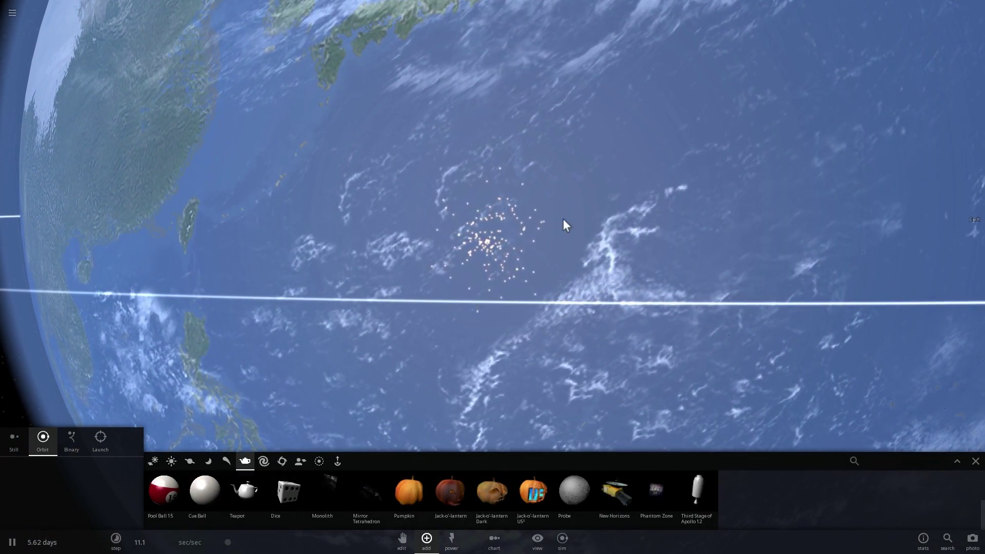
scroll(566, 224, "up", 4)
right_click_drag(574, 232, 673, 270)
scroll(673, 270, "down", 4)
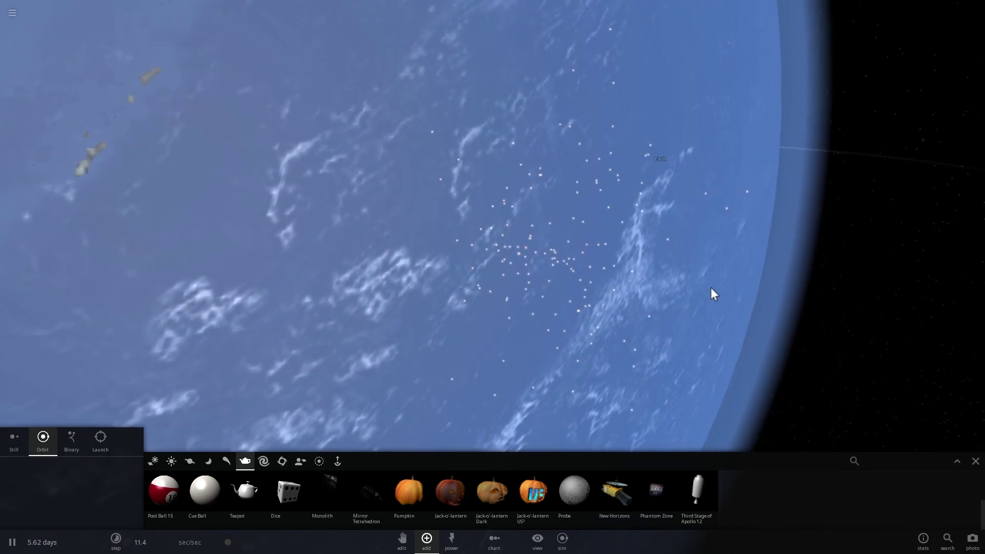
scroll(598, 256, "down", 5)
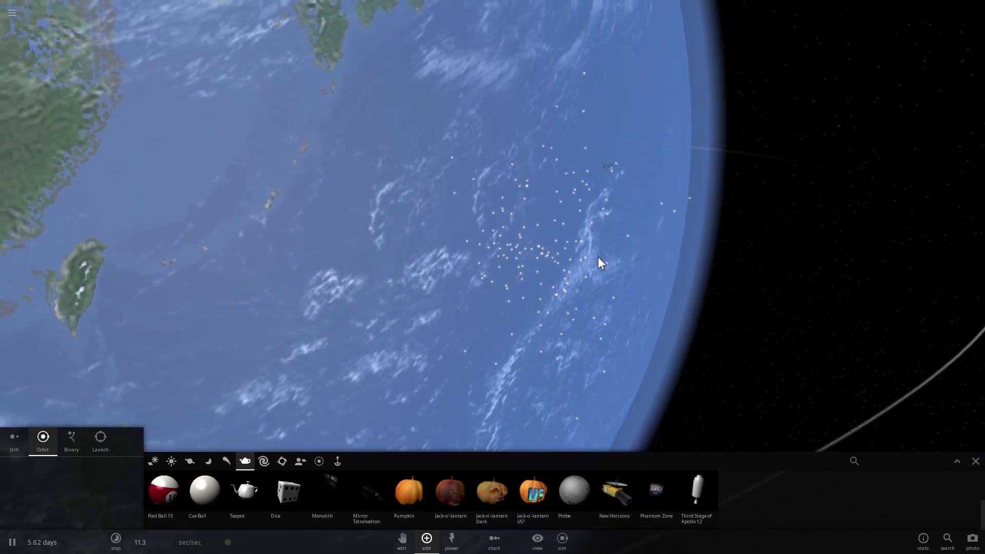
scroll(548, 265, "down", 4)
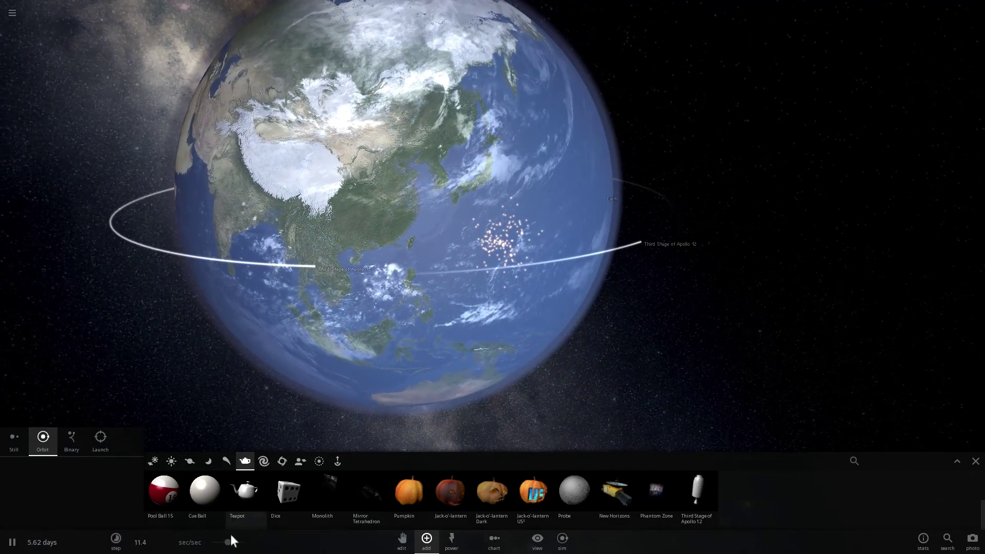
- Speed the simulation up to about 43 sec/sec and centre the view on Earth to follow the spreading debris
left_click_drag(229, 542, 242, 542)
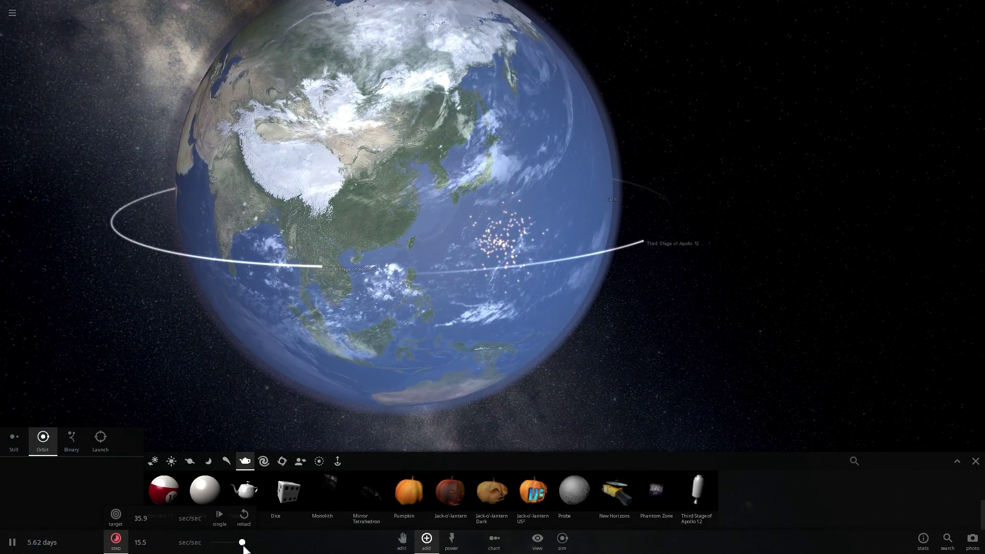
left_click_drag(549, 318, 390, 317)
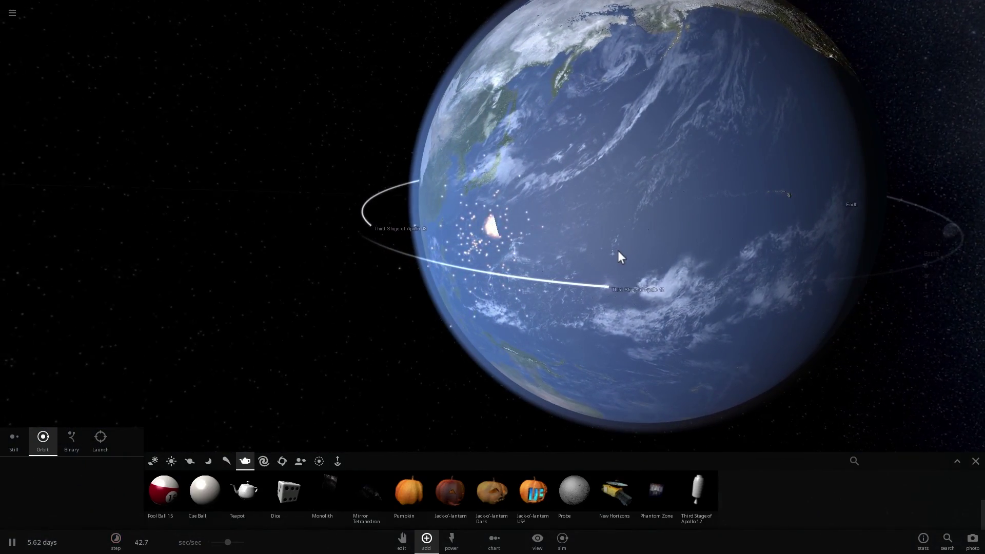
double_click(617, 255)
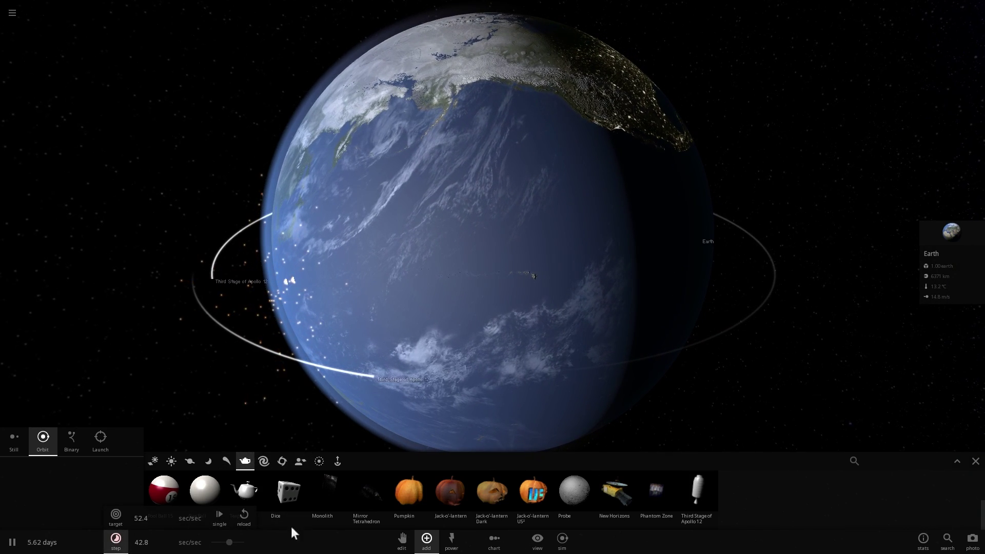
left_click_drag(521, 266, 506, 175)
left_click_drag(433, 148, 561, 103)
left_click_drag(510, 135, 632, 260)
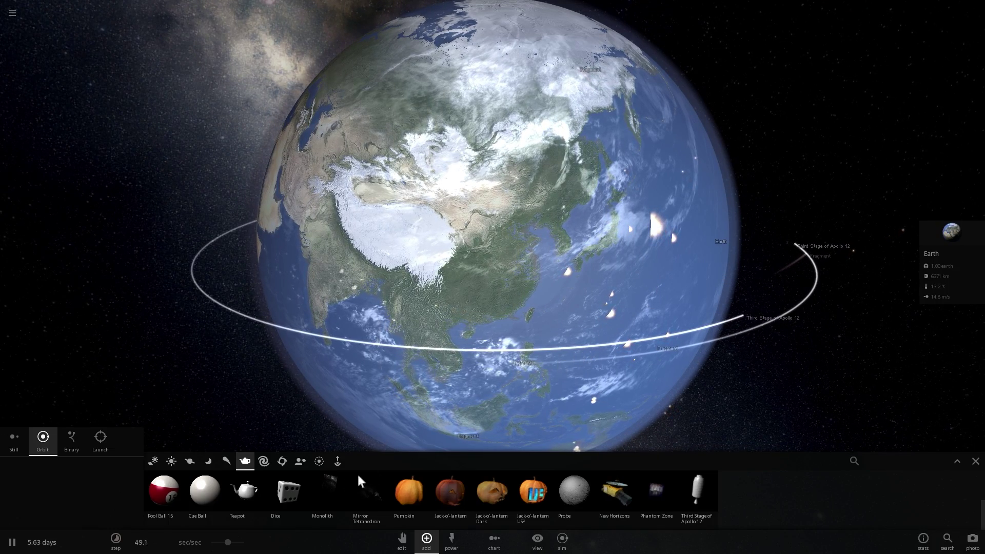
- Speed the simulation up to about 2.28 mins/sec and view the debris from other sides of Earth
left_click_drag(230, 540, 240, 542)
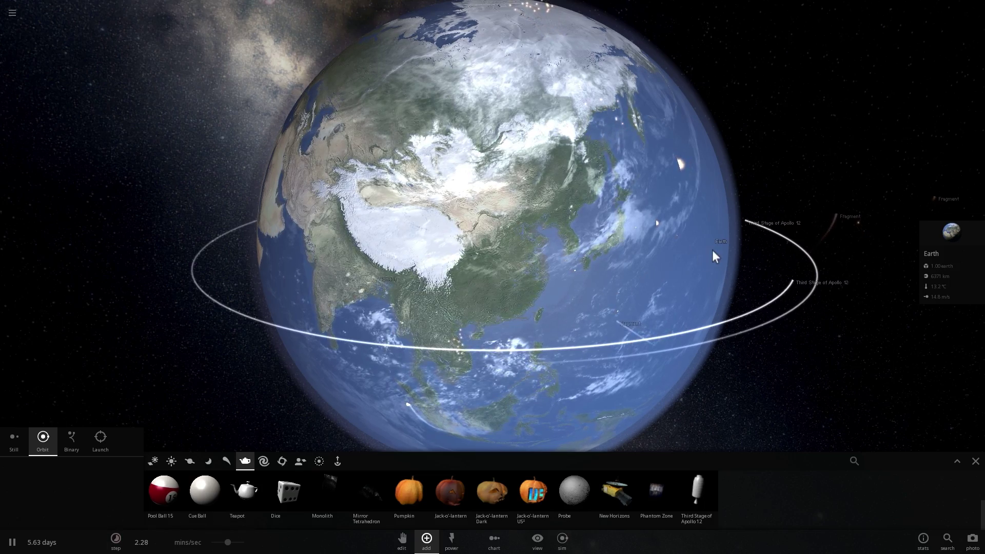
left_click_drag(717, 251, 294, 239)
left_click_drag(575, 208, 327, 198)
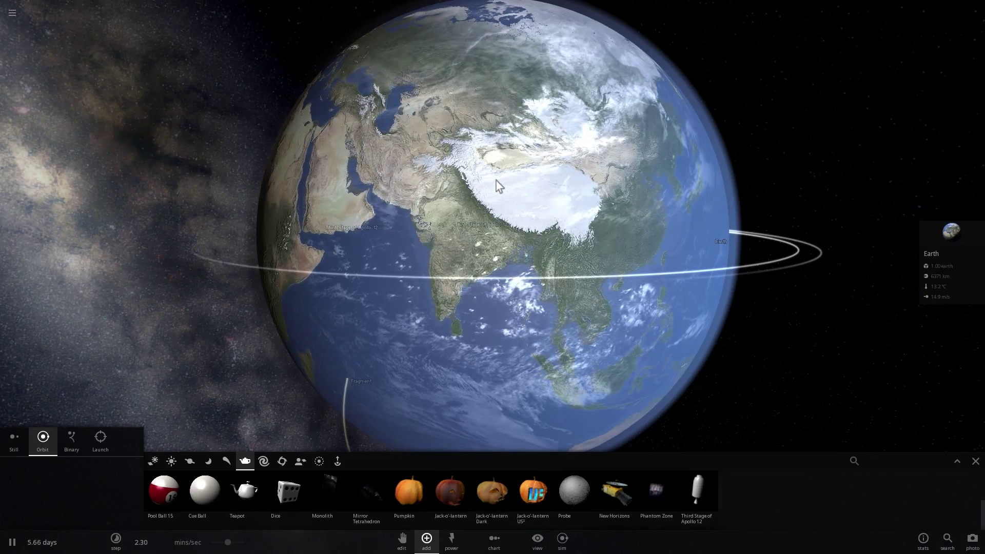
- Examine the surroundings of Earth and the orbits of both Third Stage of Apollo 12 objects, focusing on one of them
left_click_drag(545, 188, 511, 202)
scroll(561, 230, "down", 3)
left_click_drag(561, 230, 542, 278)
scroll(581, 273, "up", 4)
right_click_drag(581, 273, 556, 265)
scroll(633, 284, "down", 4)
right_click_drag(634, 285, 605, 293)
left_click_drag(605, 296, 528, 309)
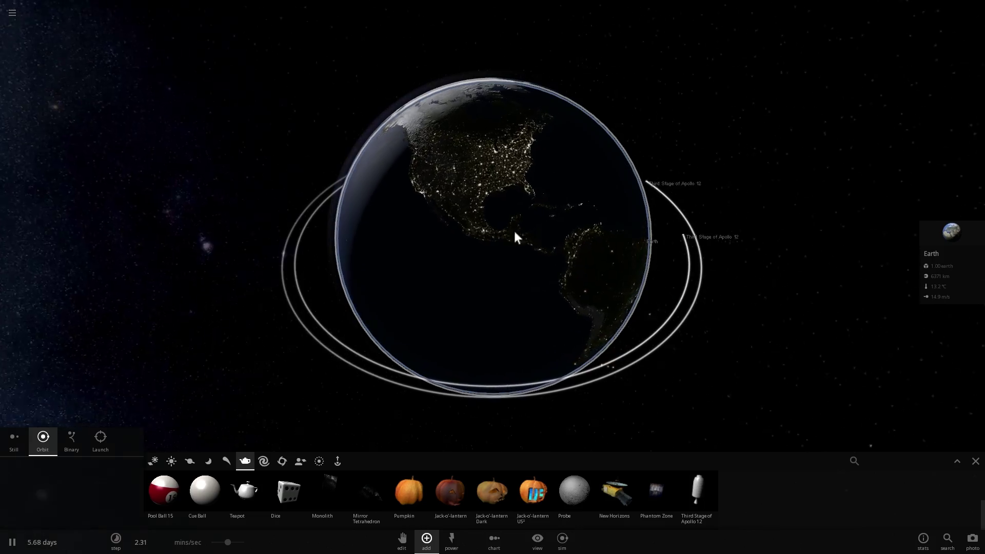
double_click(687, 241)
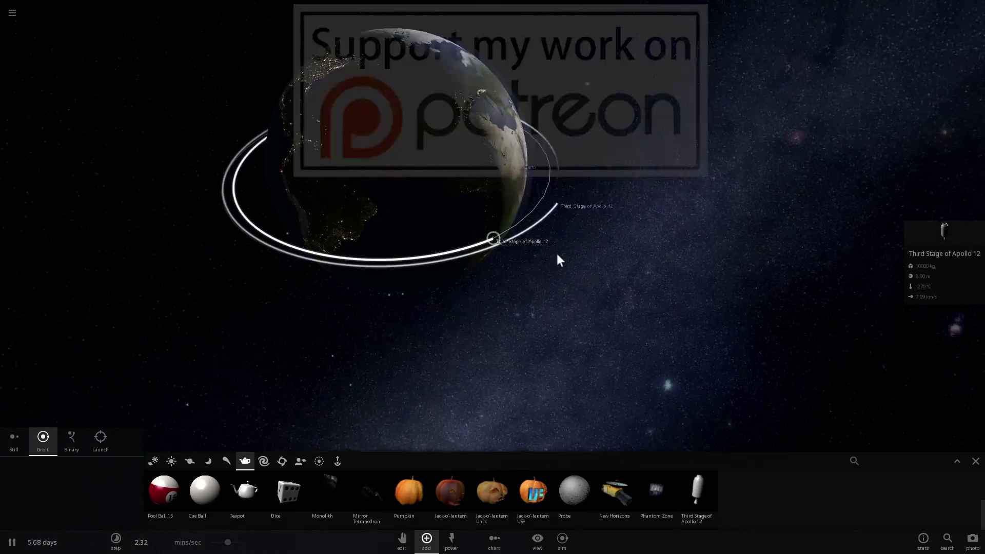